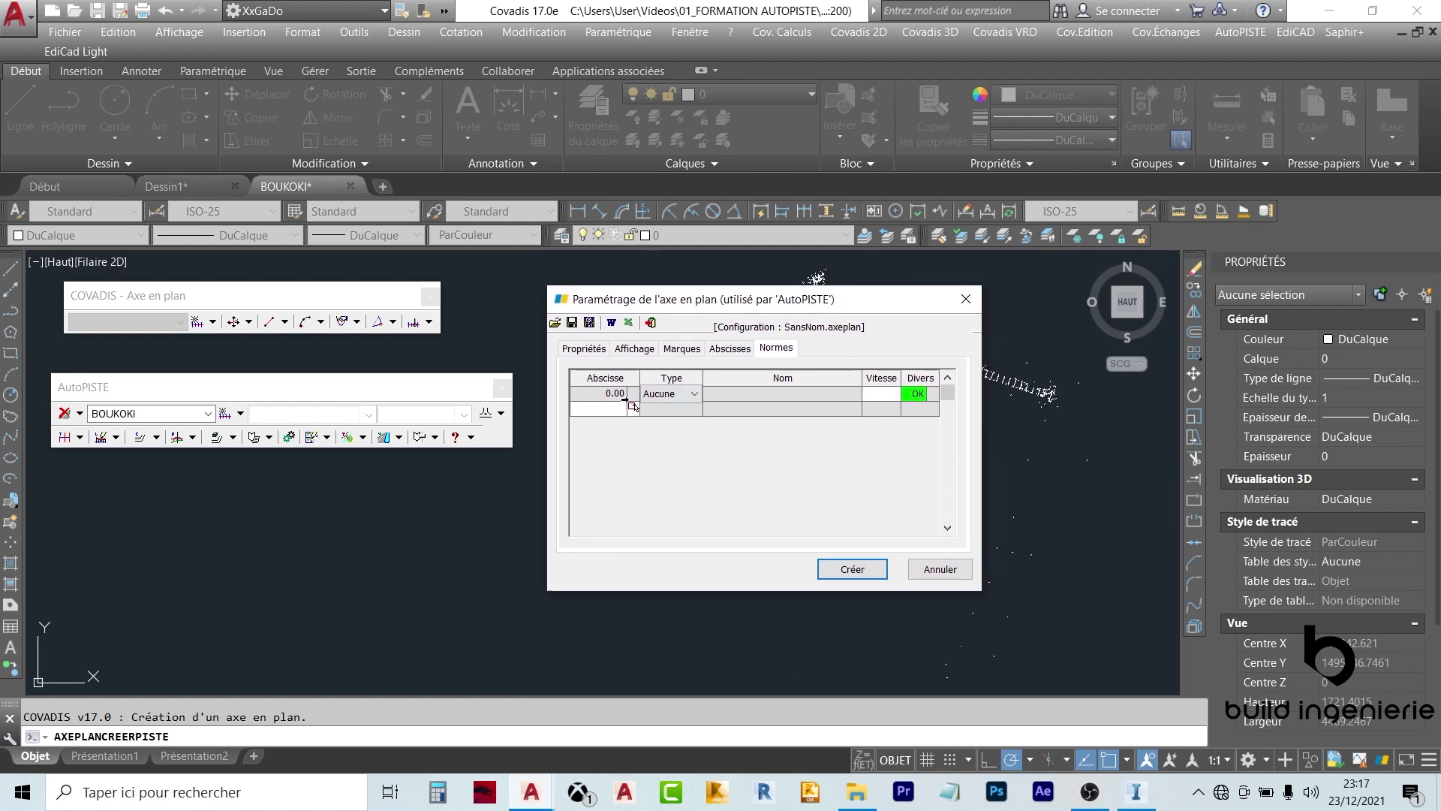
Review the plan axis's property, display, mark, abscissa and standards settings before creating it.
click(585, 349)
click(635, 349)
click(682, 348)
click(730, 350)
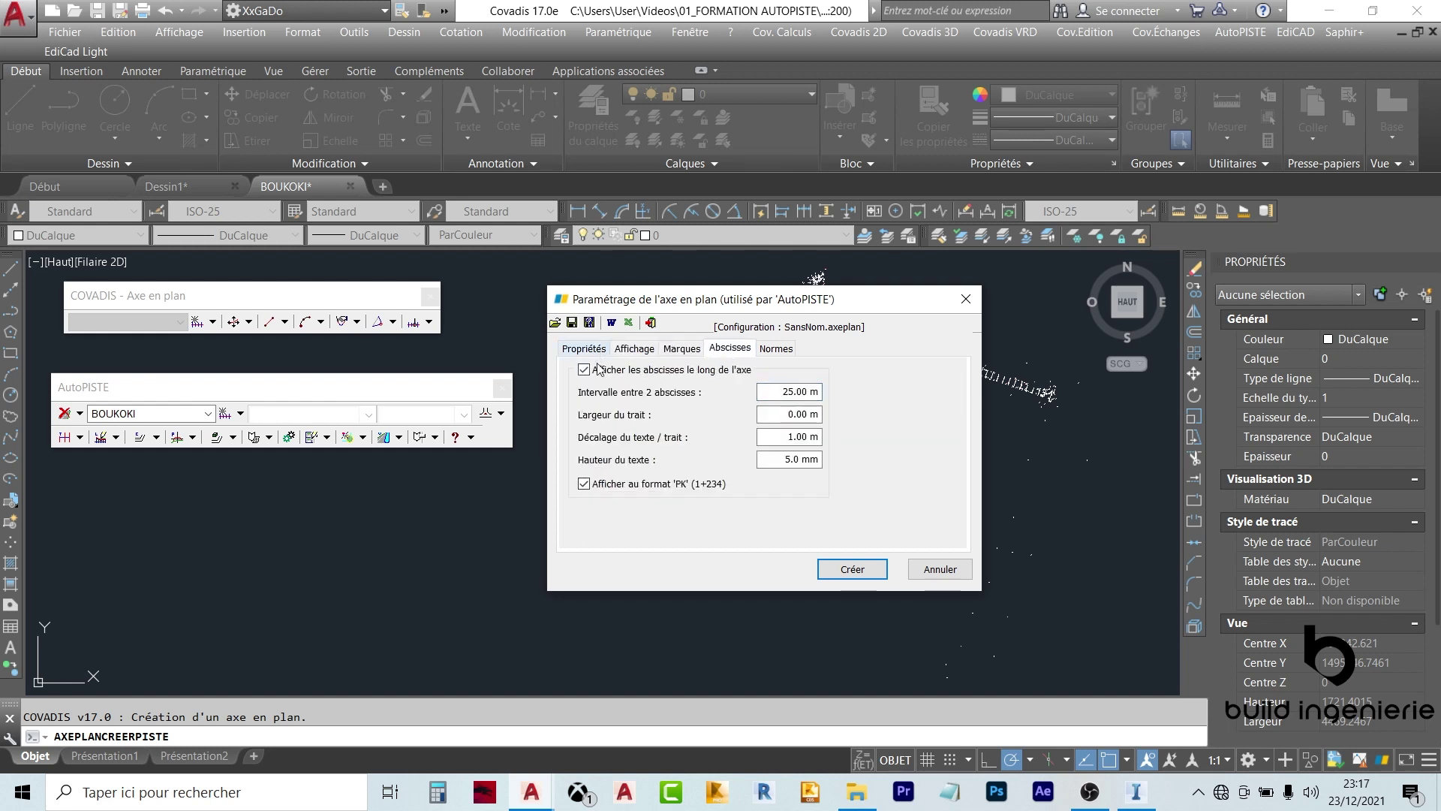
click(776, 348)
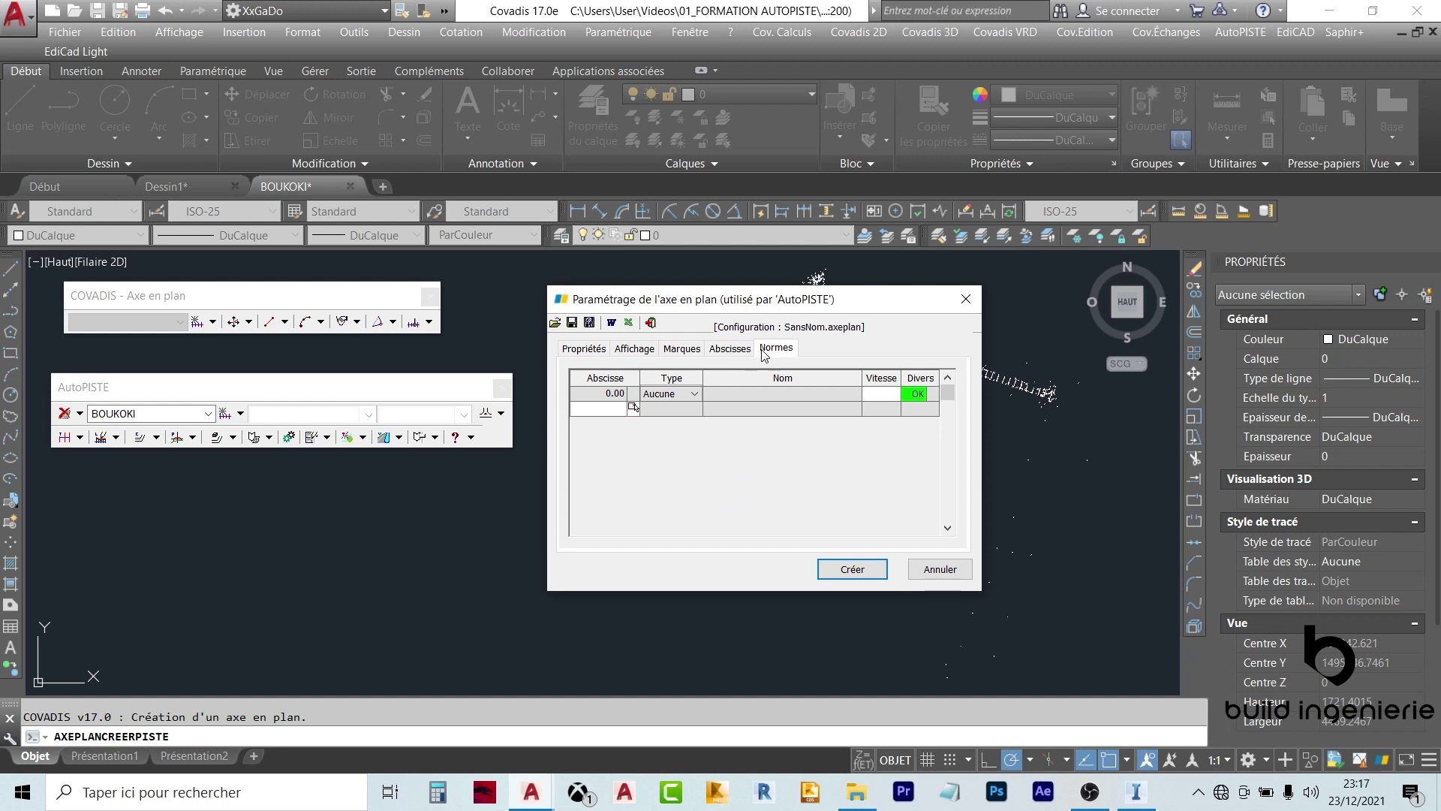
Examine the road design standard types available for the axis section starting at abscissa 0.00.
click(686, 397)
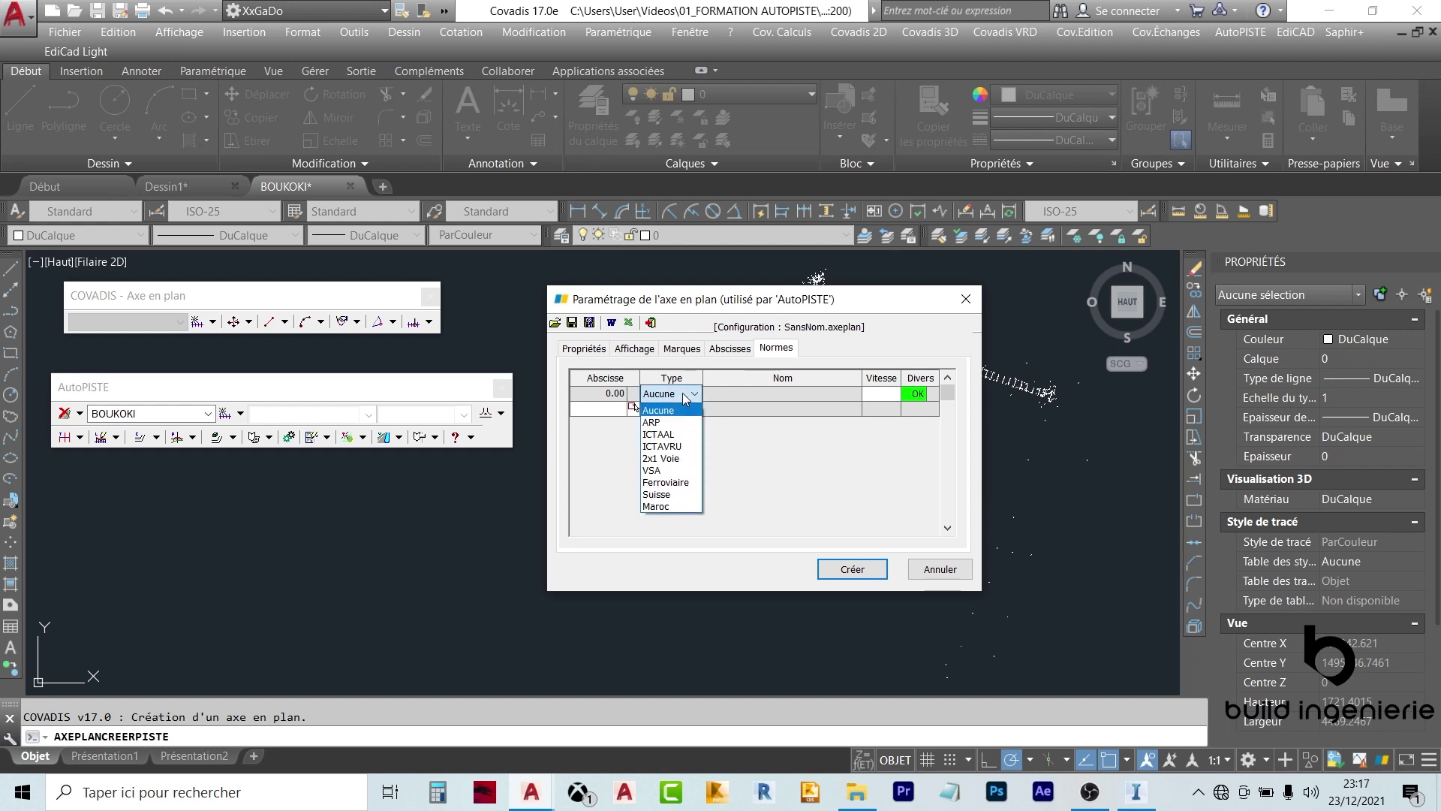
click(686, 396)
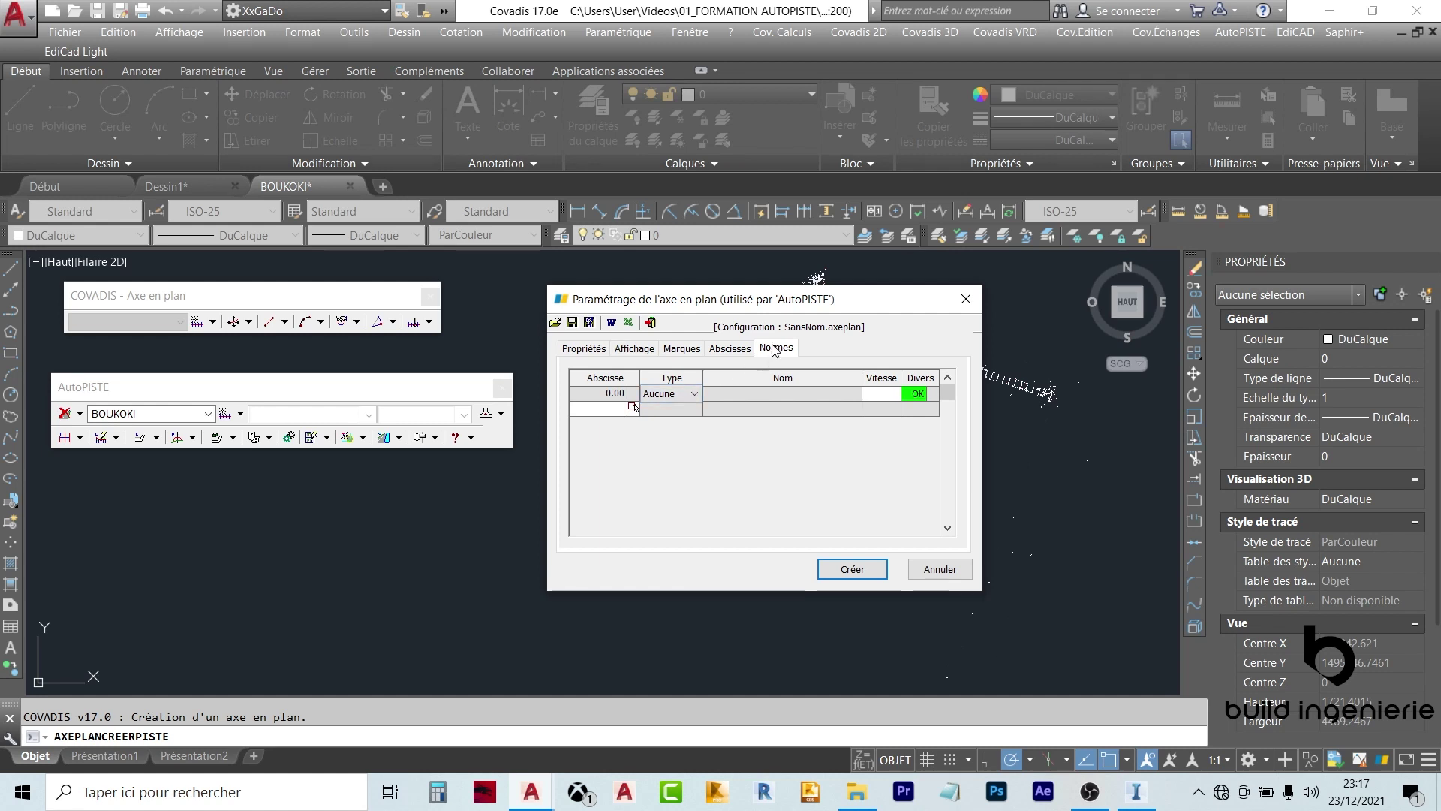
click(686, 397)
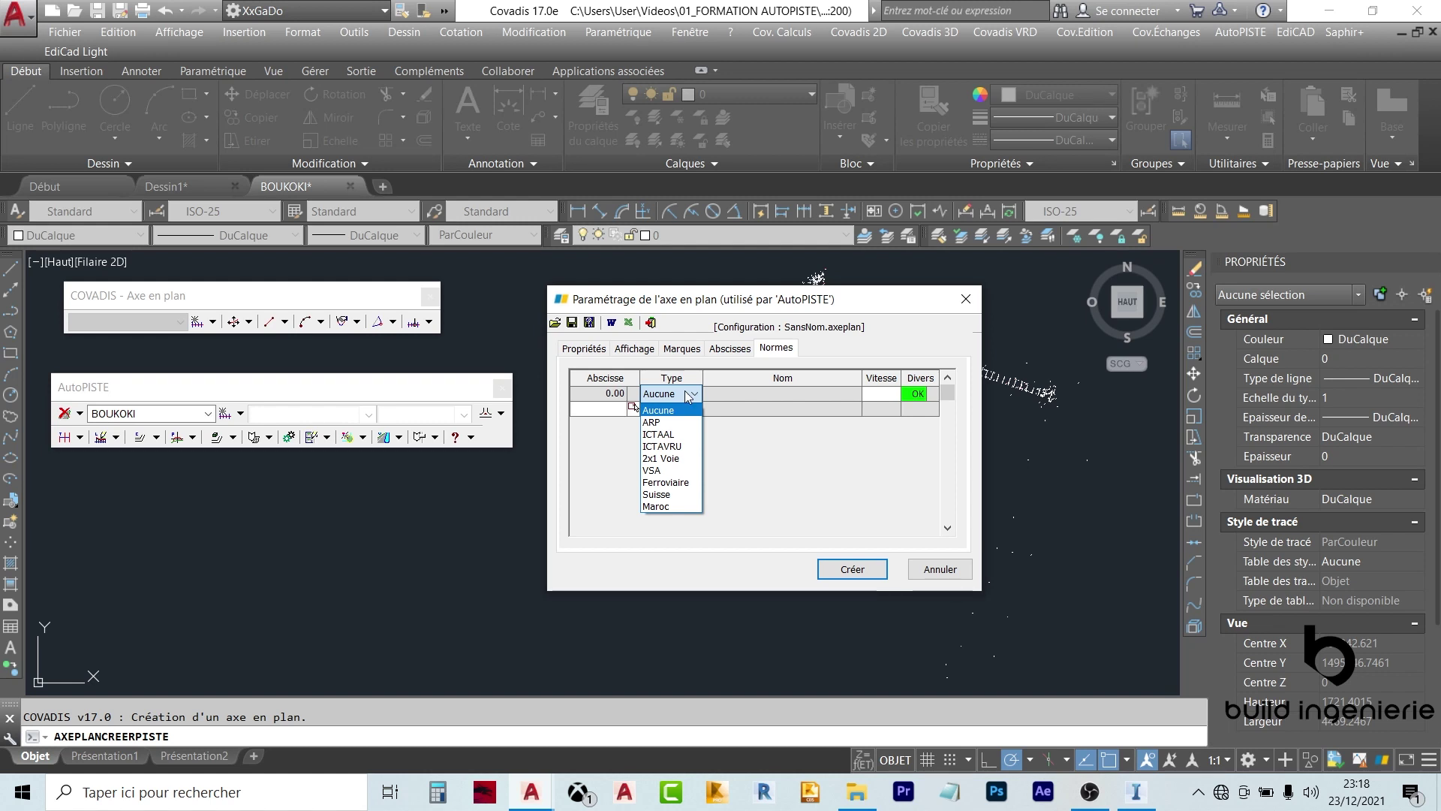
click(685, 395)
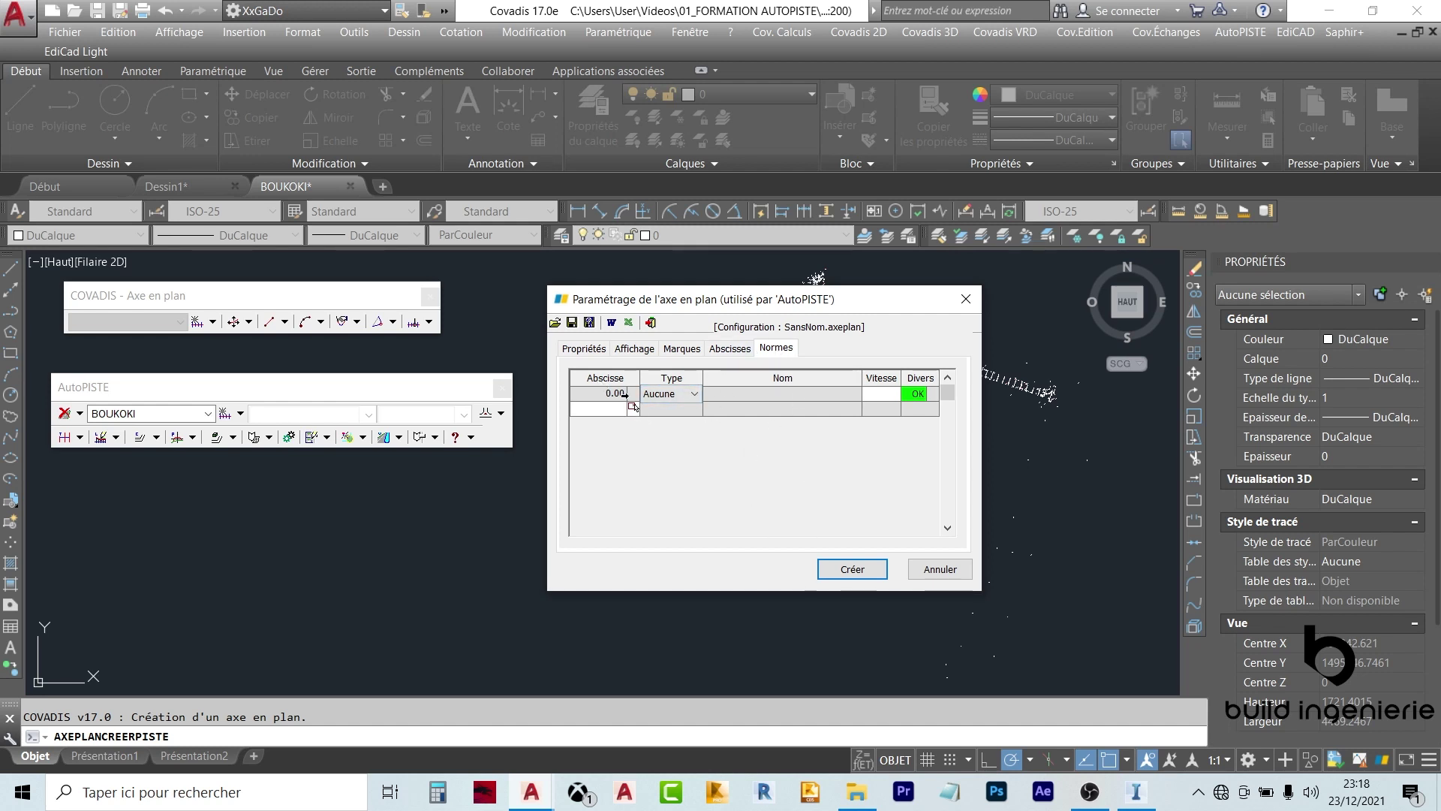
click(689, 393)
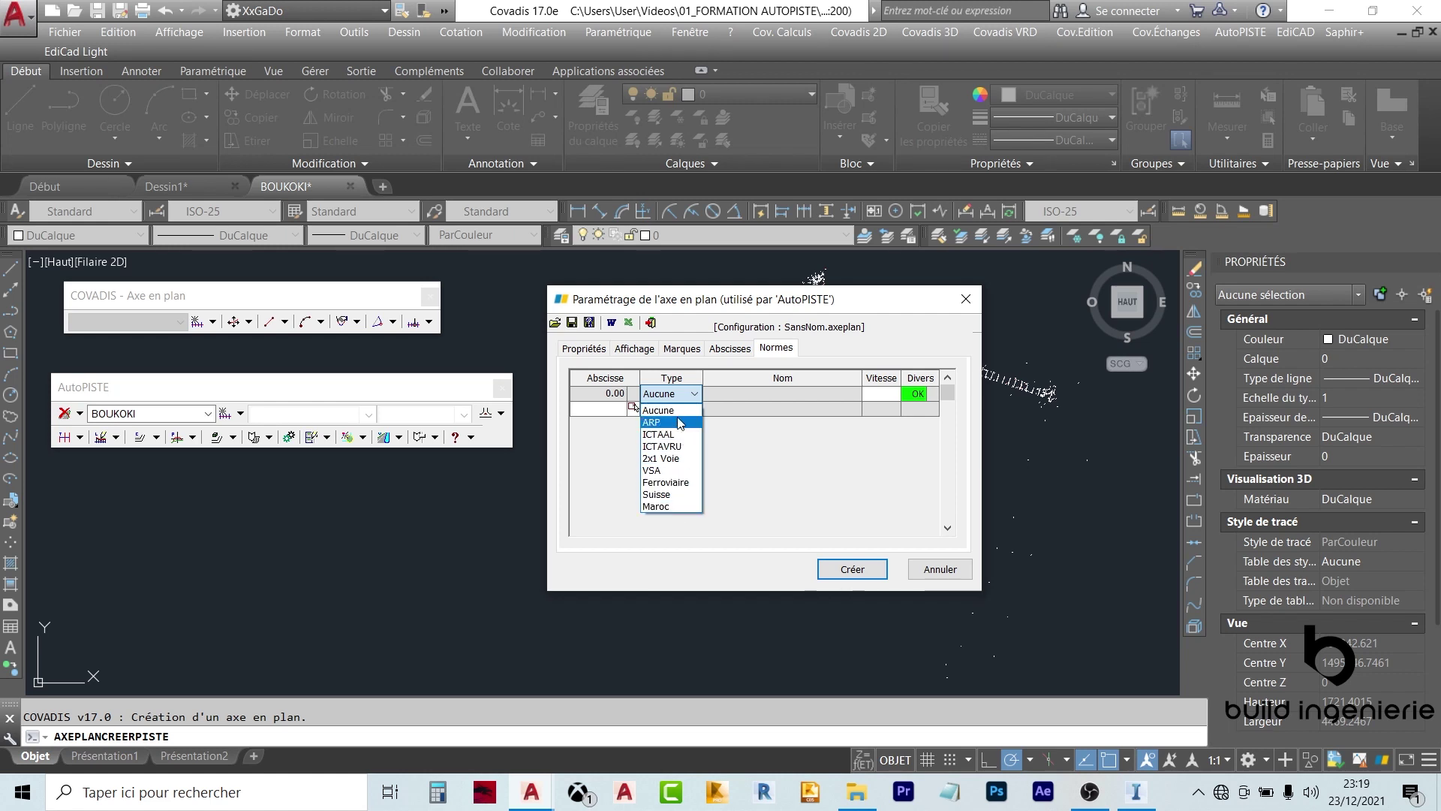
click(679, 393)
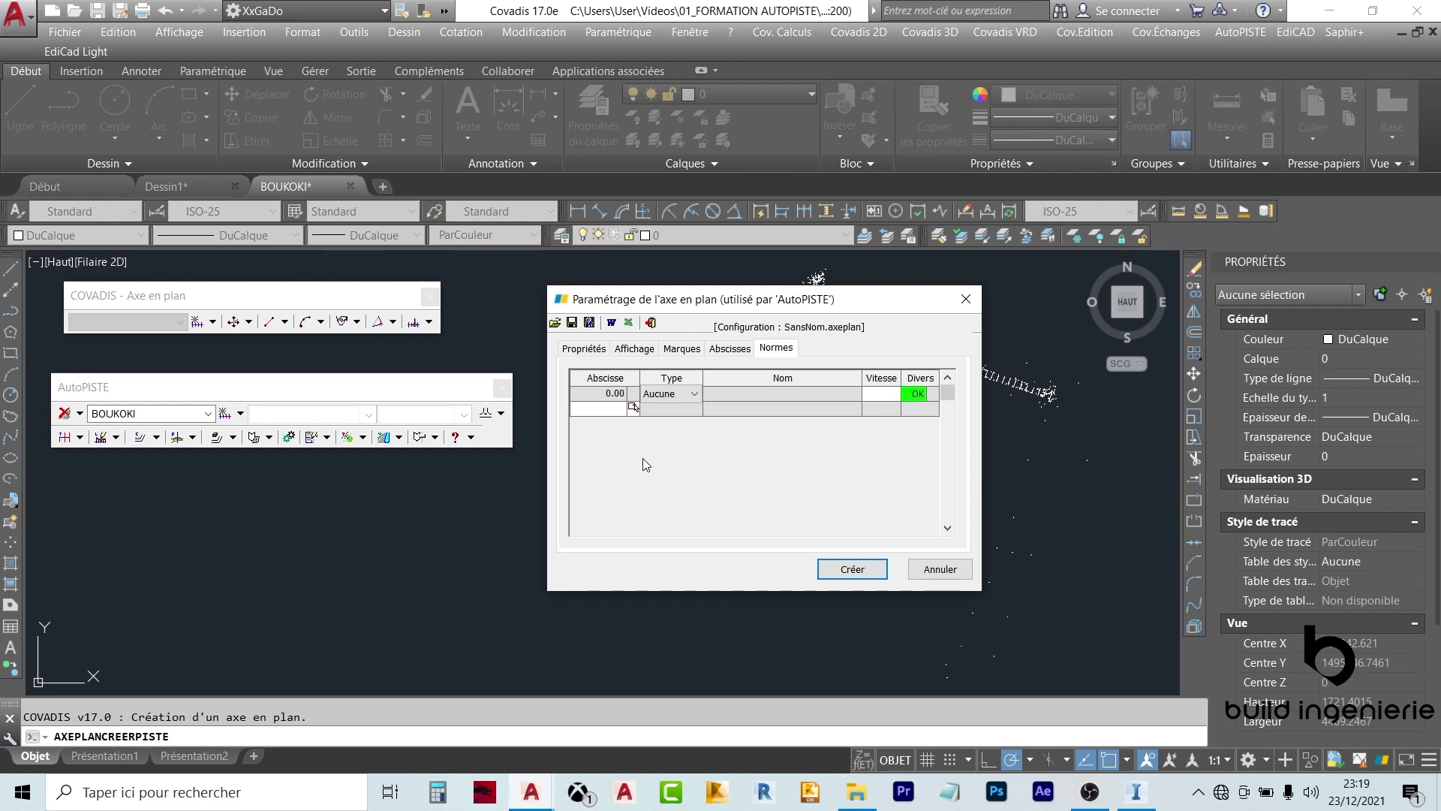
click(658, 393)
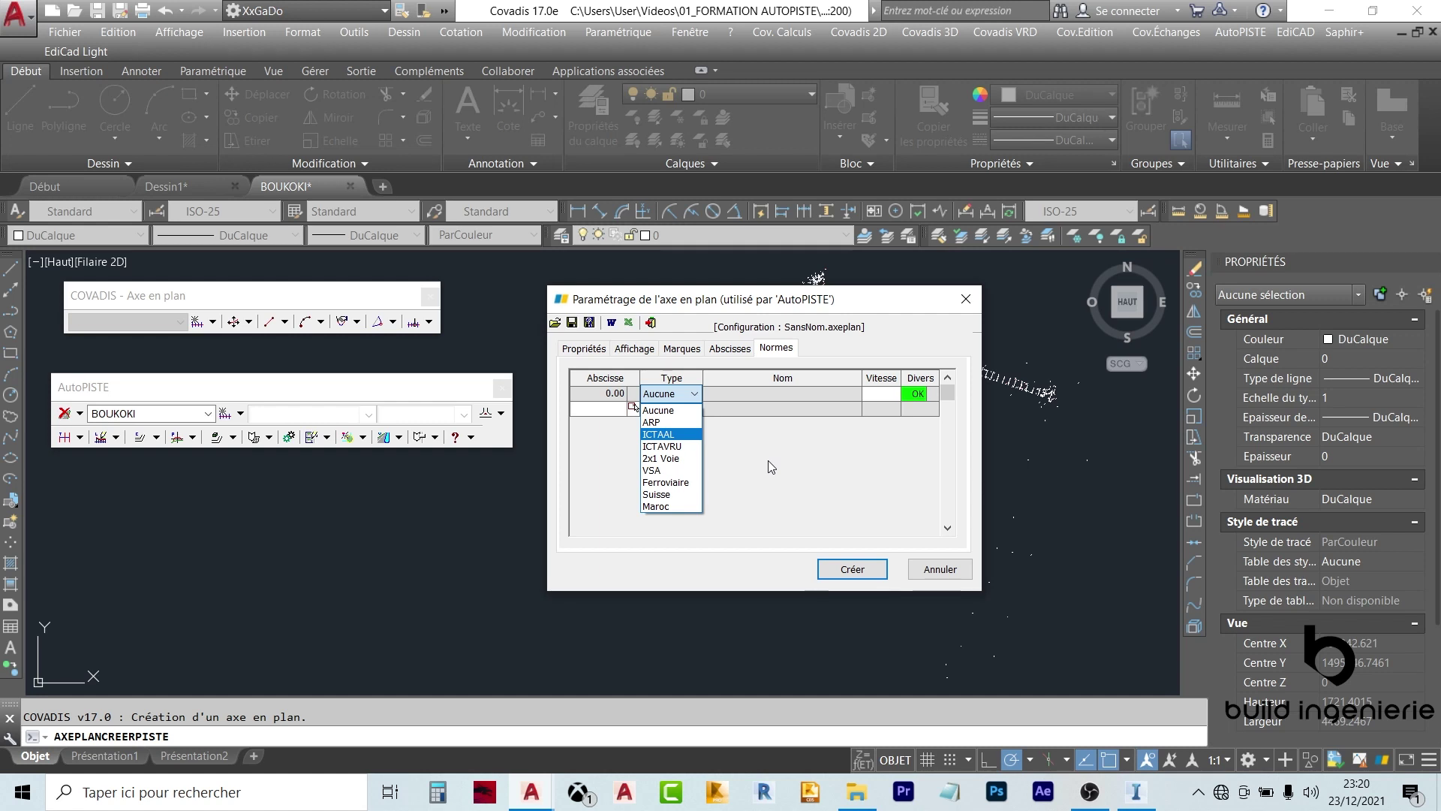
click(737, 439)
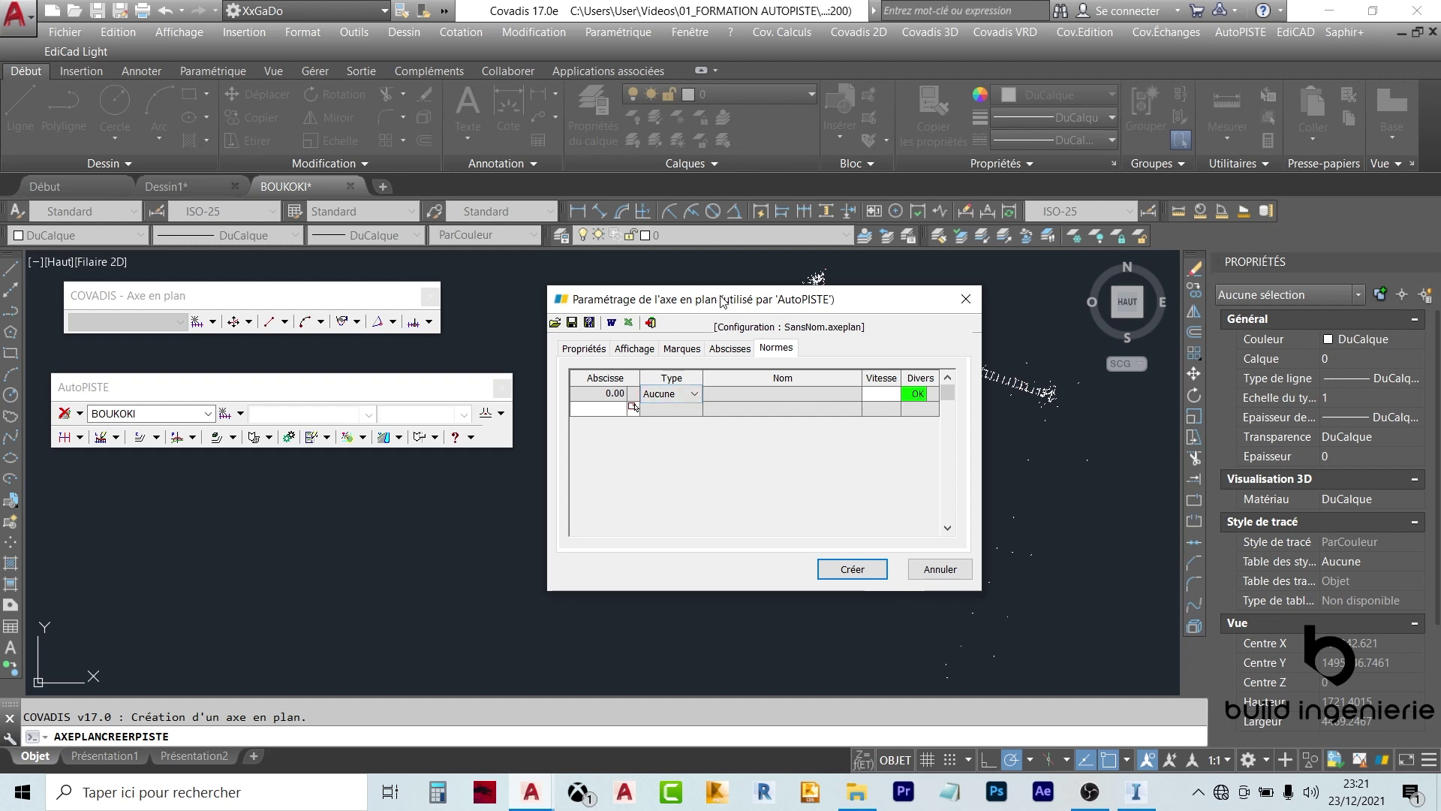
click(680, 397)
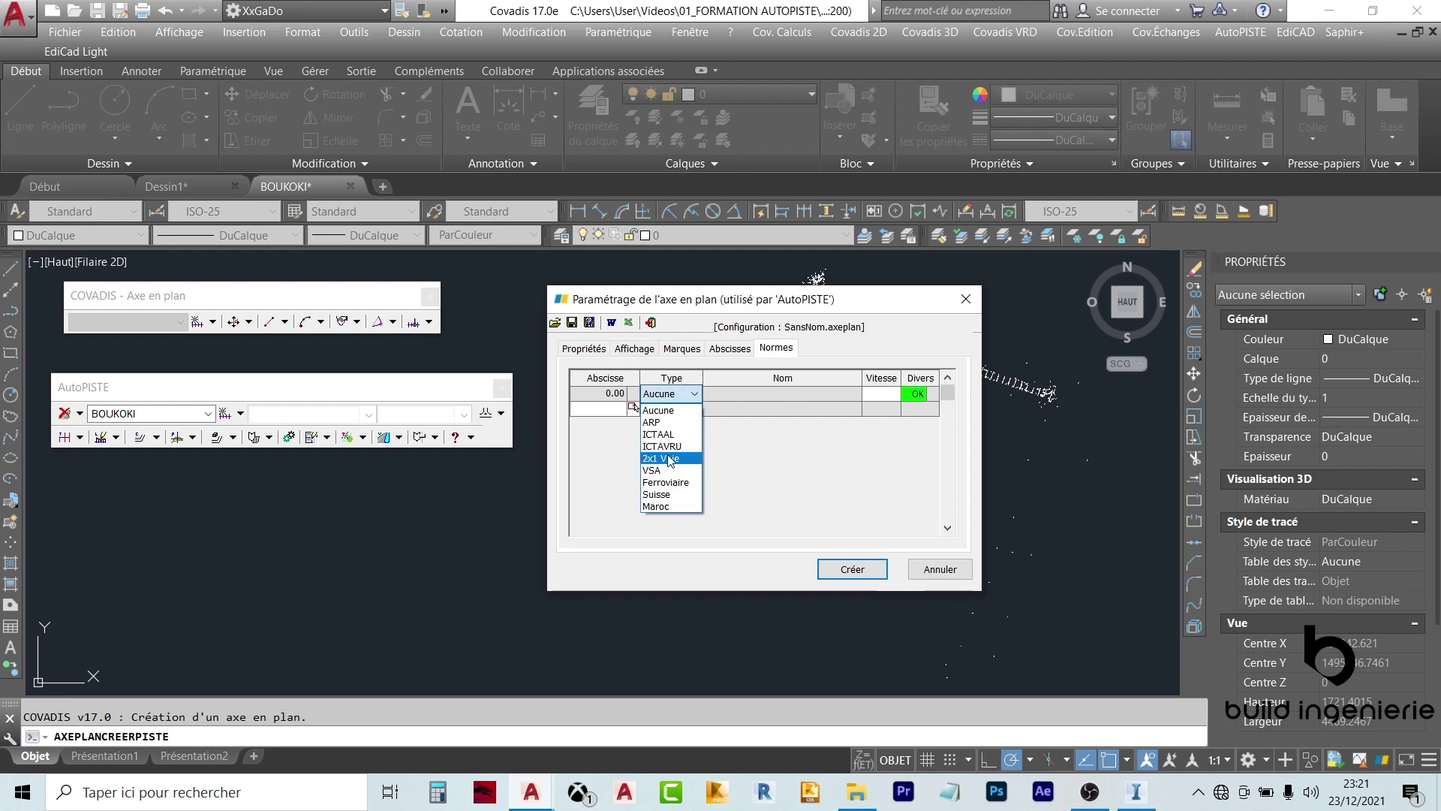
click(615, 473)
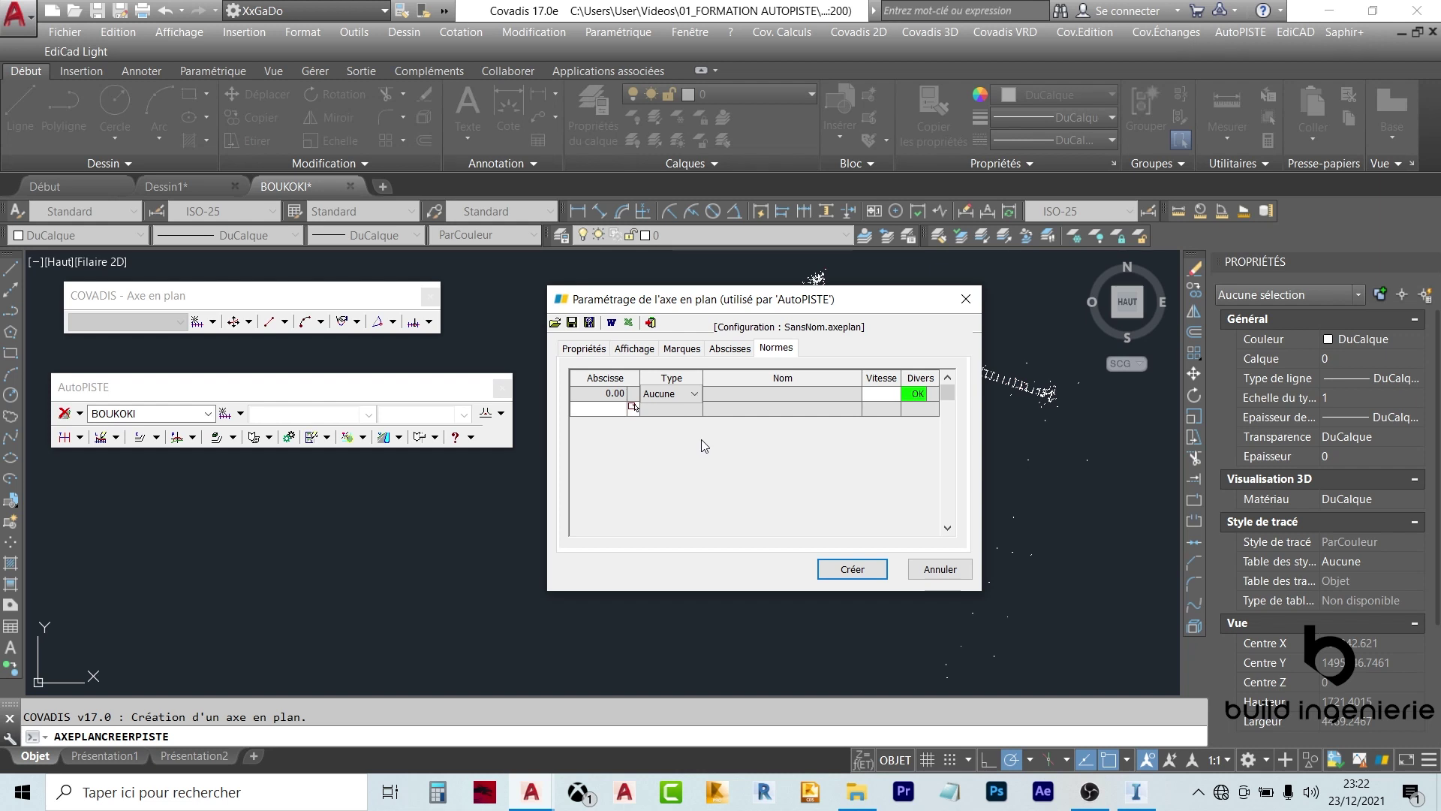
Try the ARP and ICTAAL standard types for abscissa 0.00 and browse the ICTAAL category names.
click(673, 393)
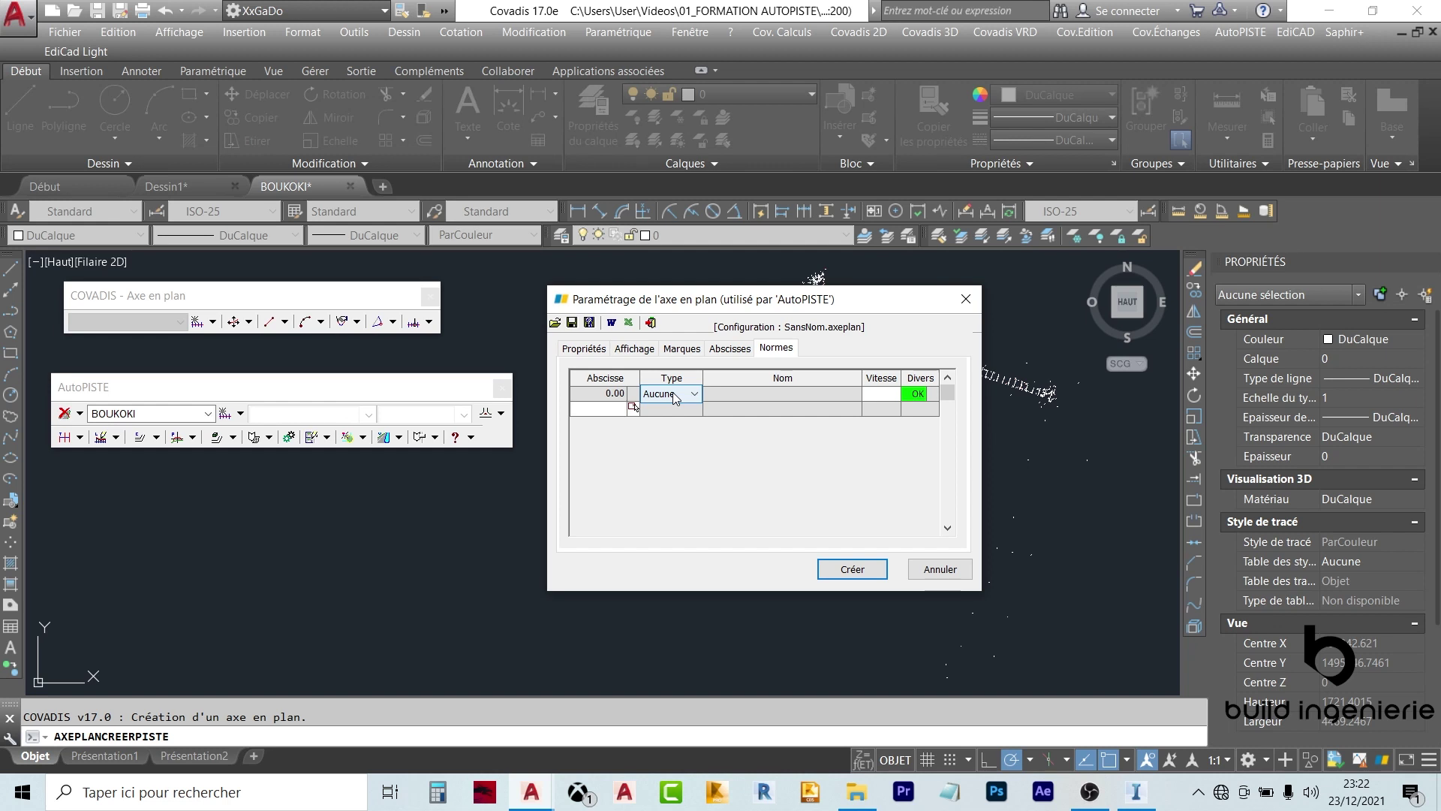
click(676, 398)
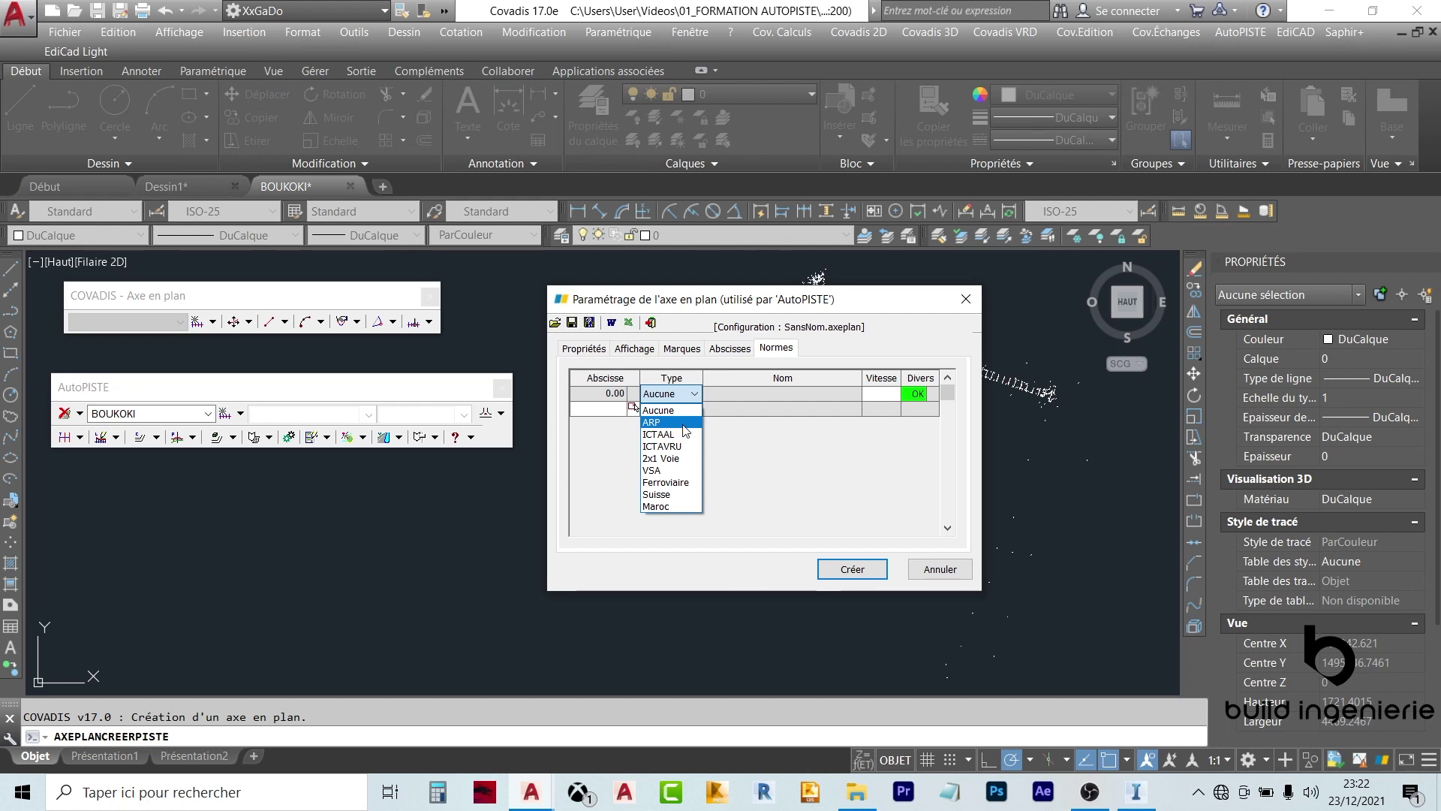
click(685, 423)
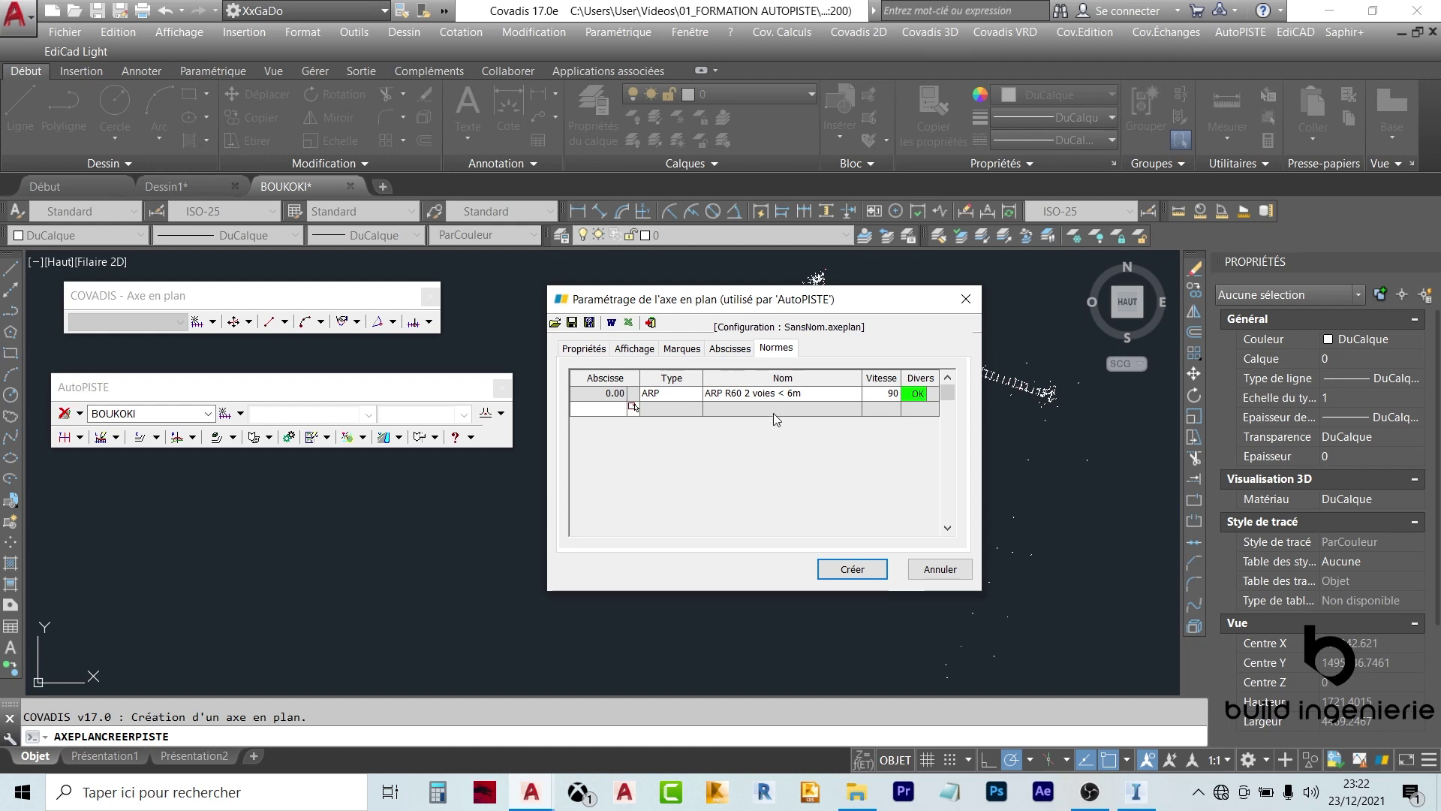
click(682, 397)
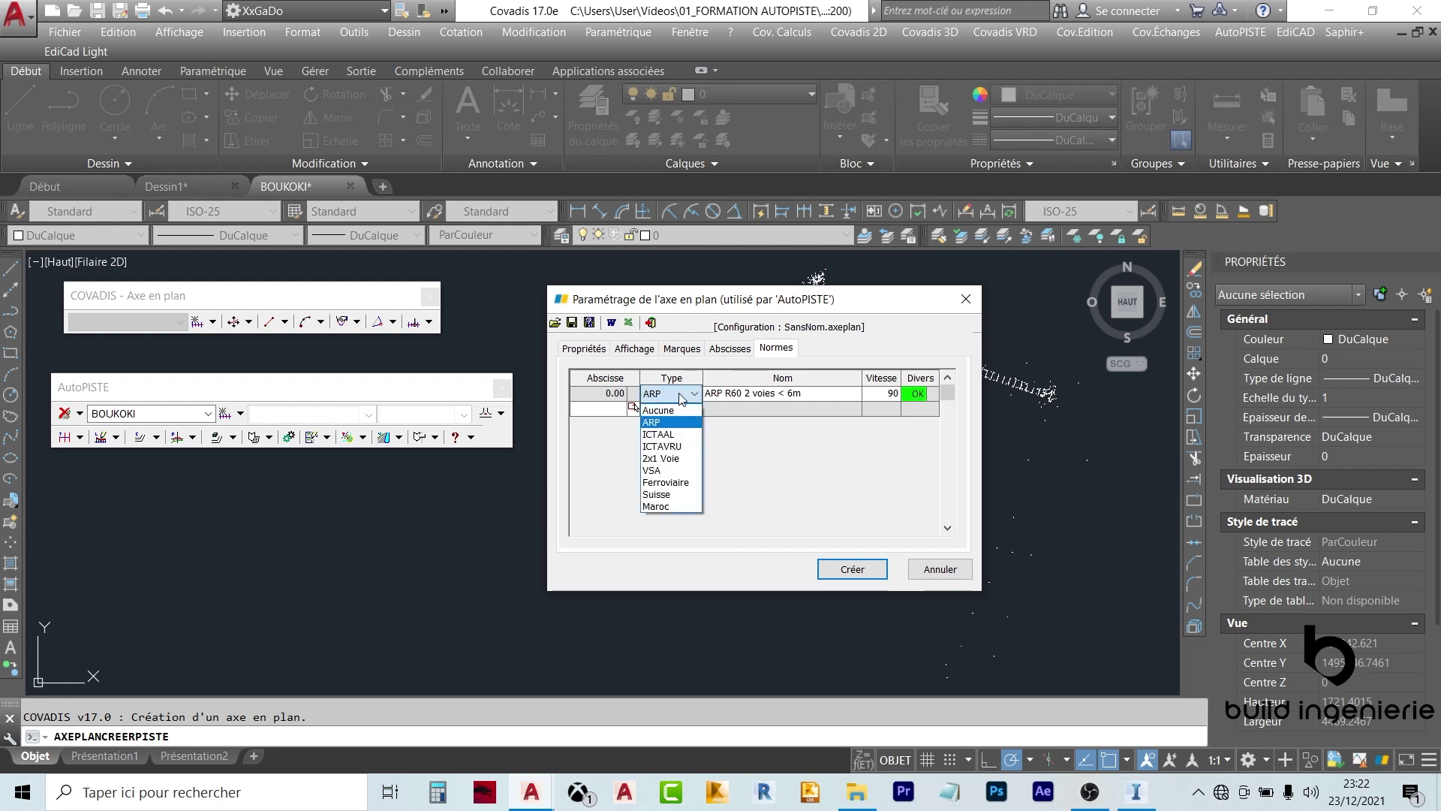
click(660, 434)
click(830, 394)
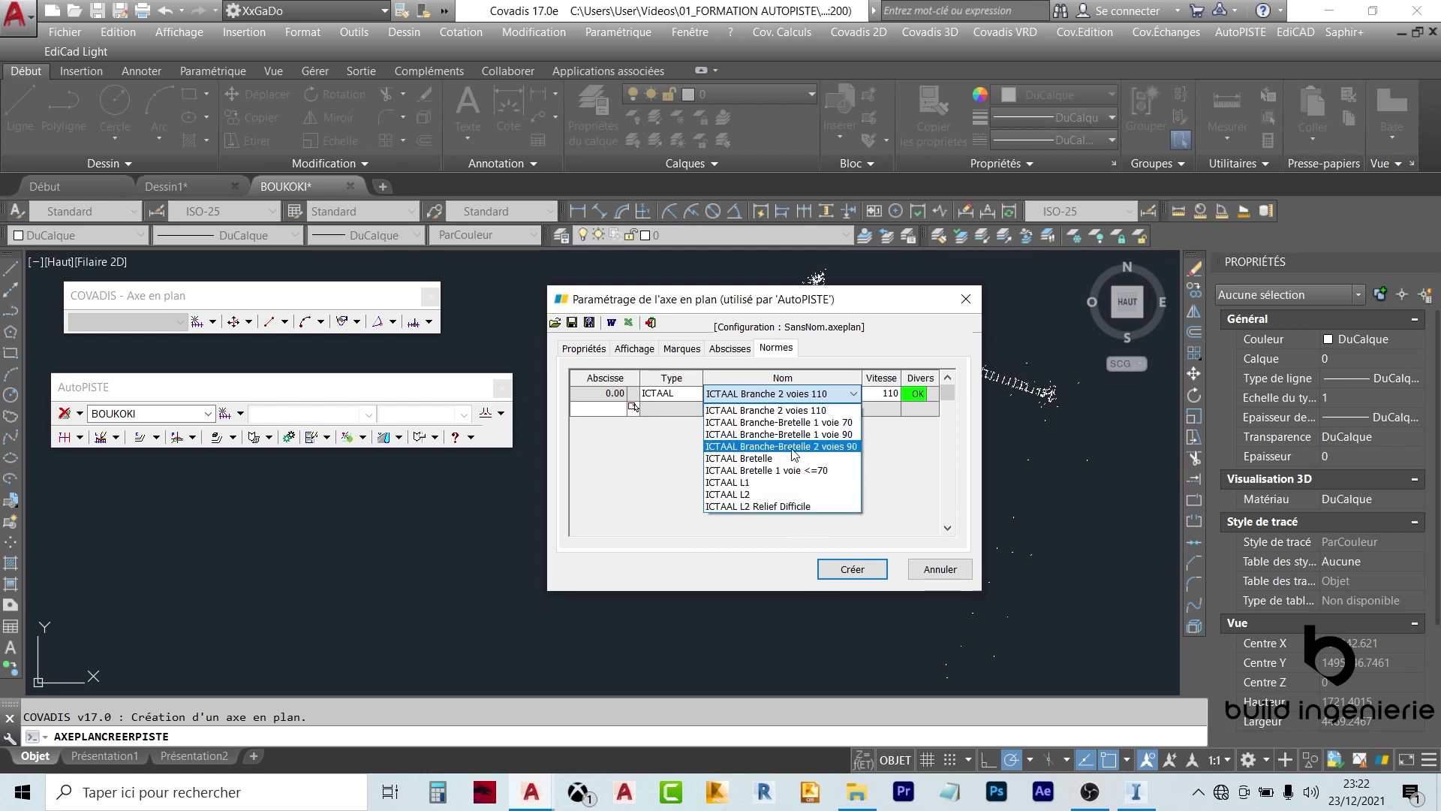
click(695, 490)
Assign the ARP standard to abscissa 0.00 with the category ARP R60 2 voies >= 6m.
click(691, 397)
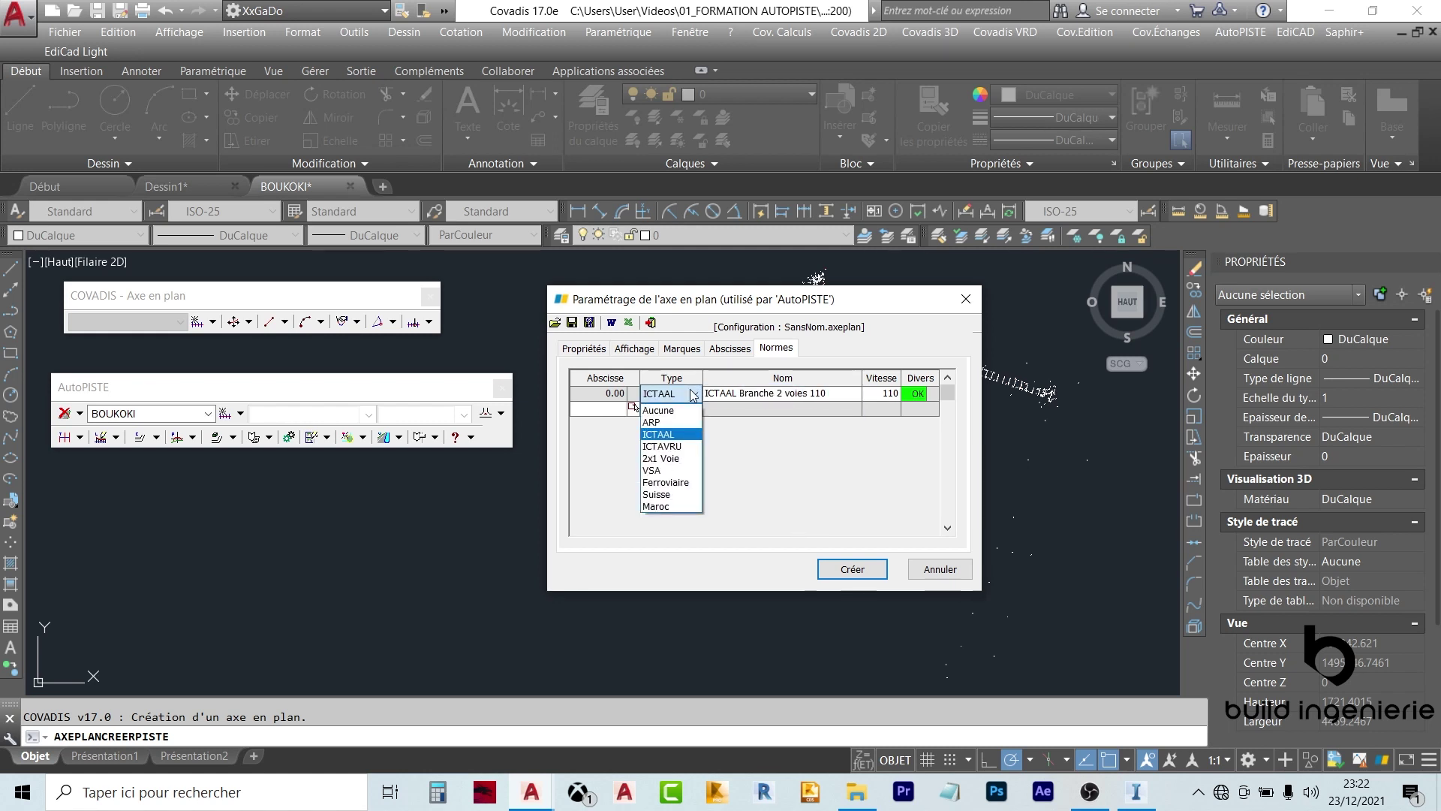
click(668, 425)
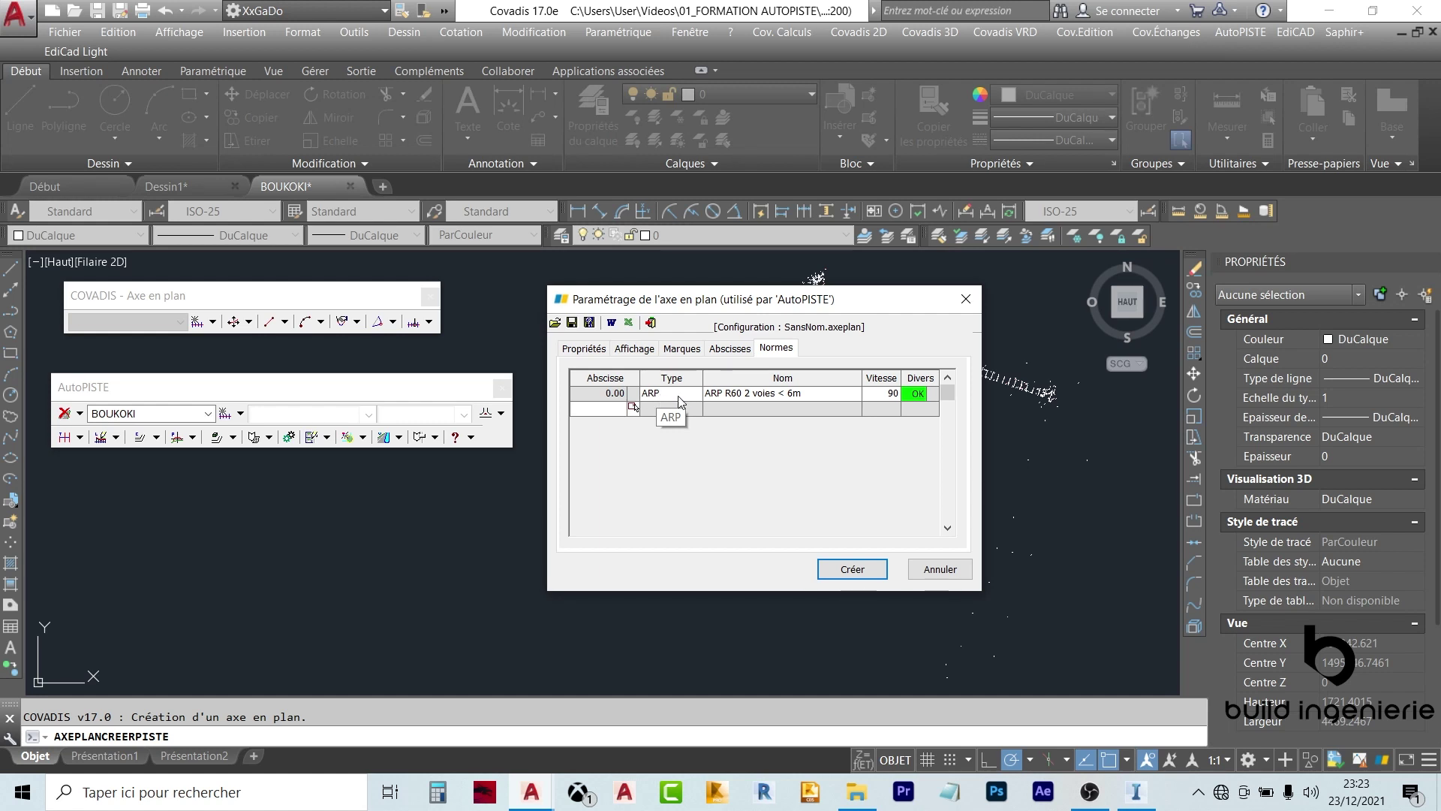
click(853, 396)
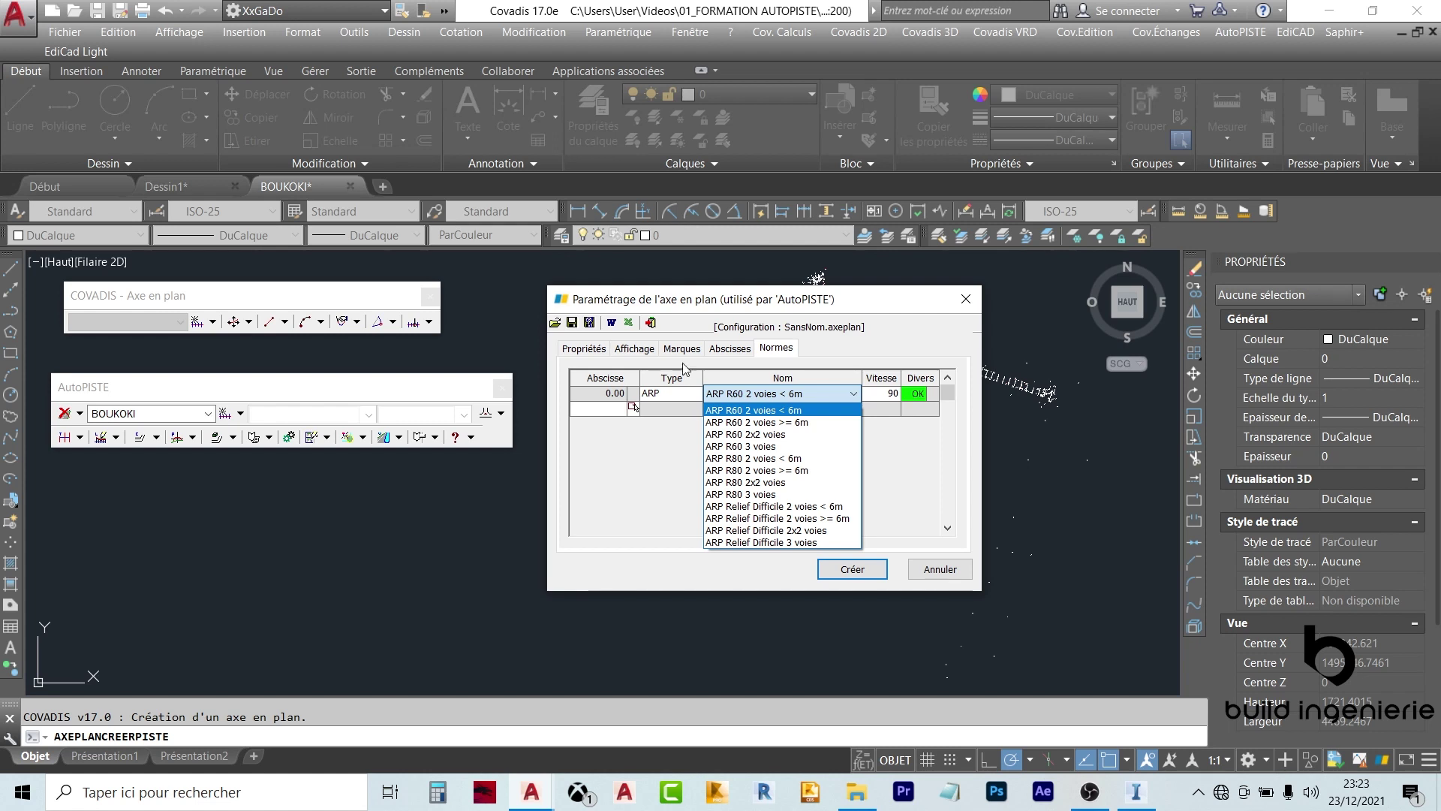
click(801, 424)
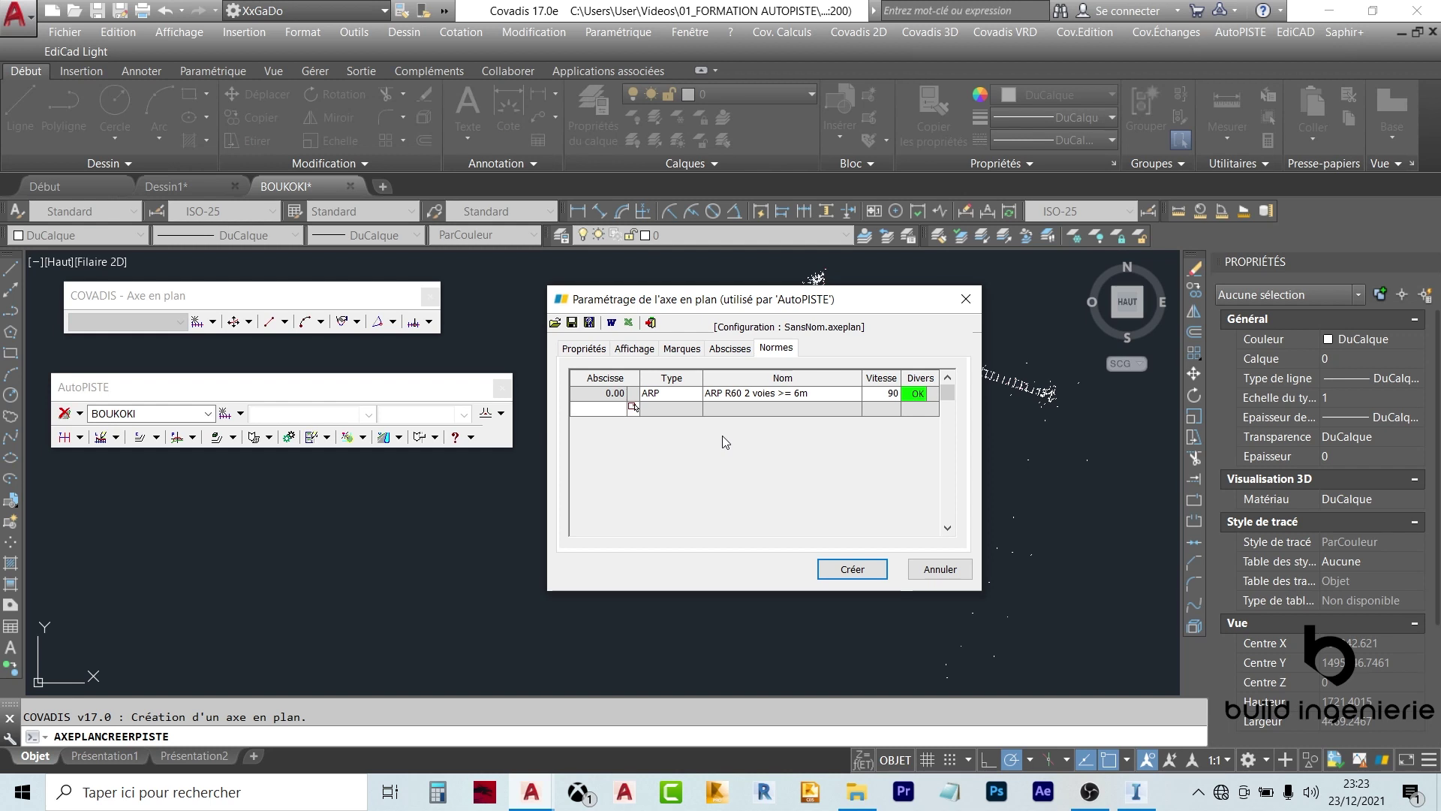
Review the axis settings once more and create the plan axis BK 1.
drag(853, 310, 819, 299)
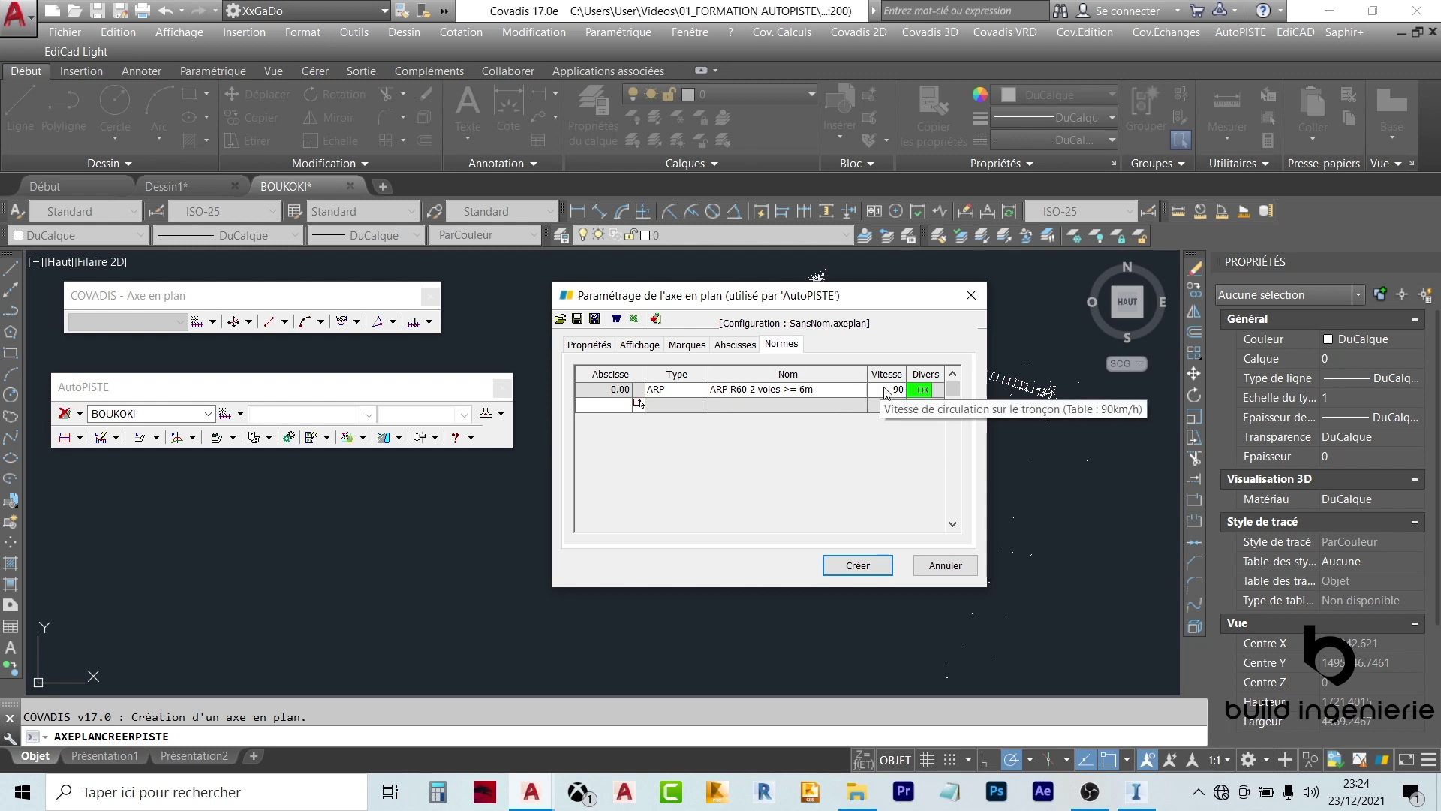
drag(794, 303, 825, 303)
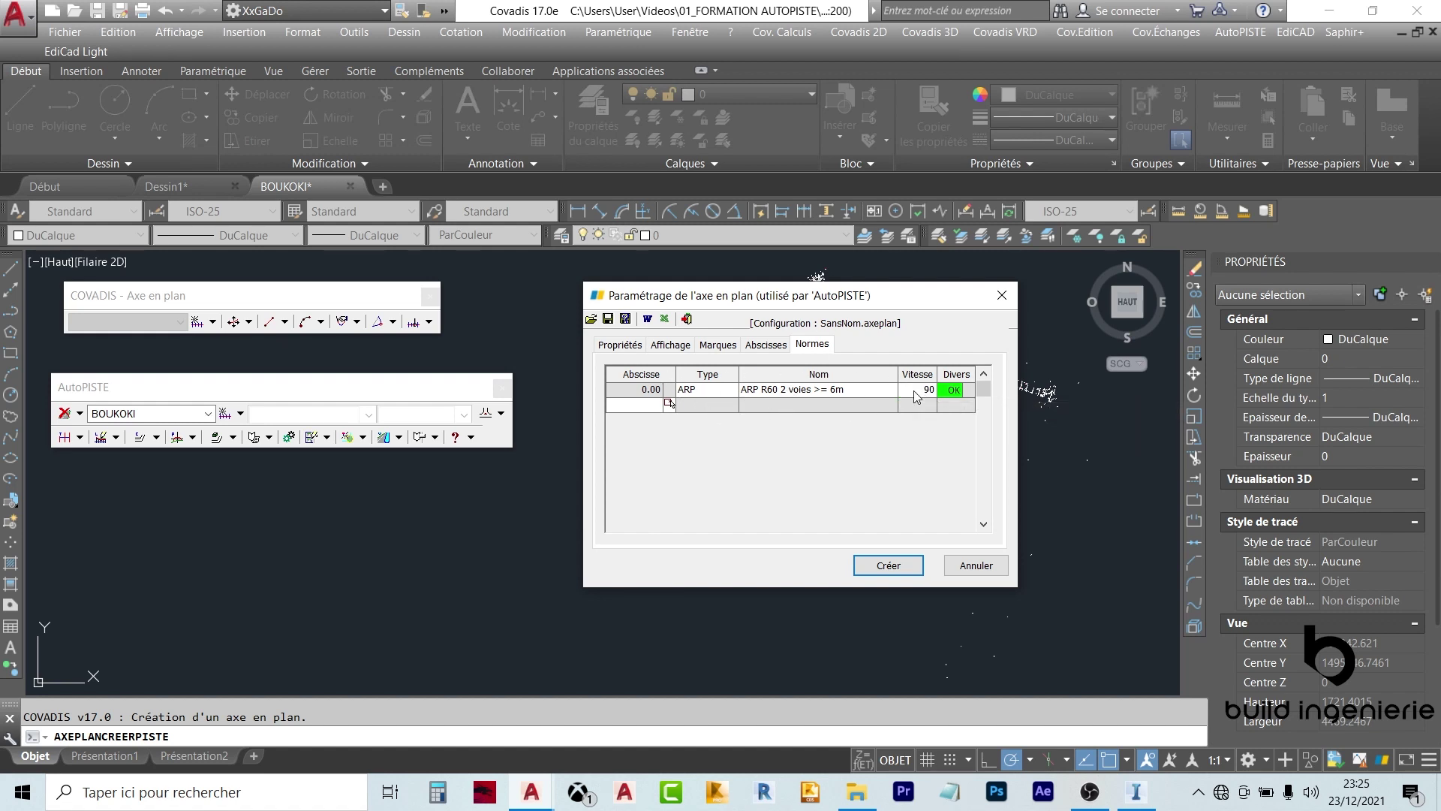
click(765, 347)
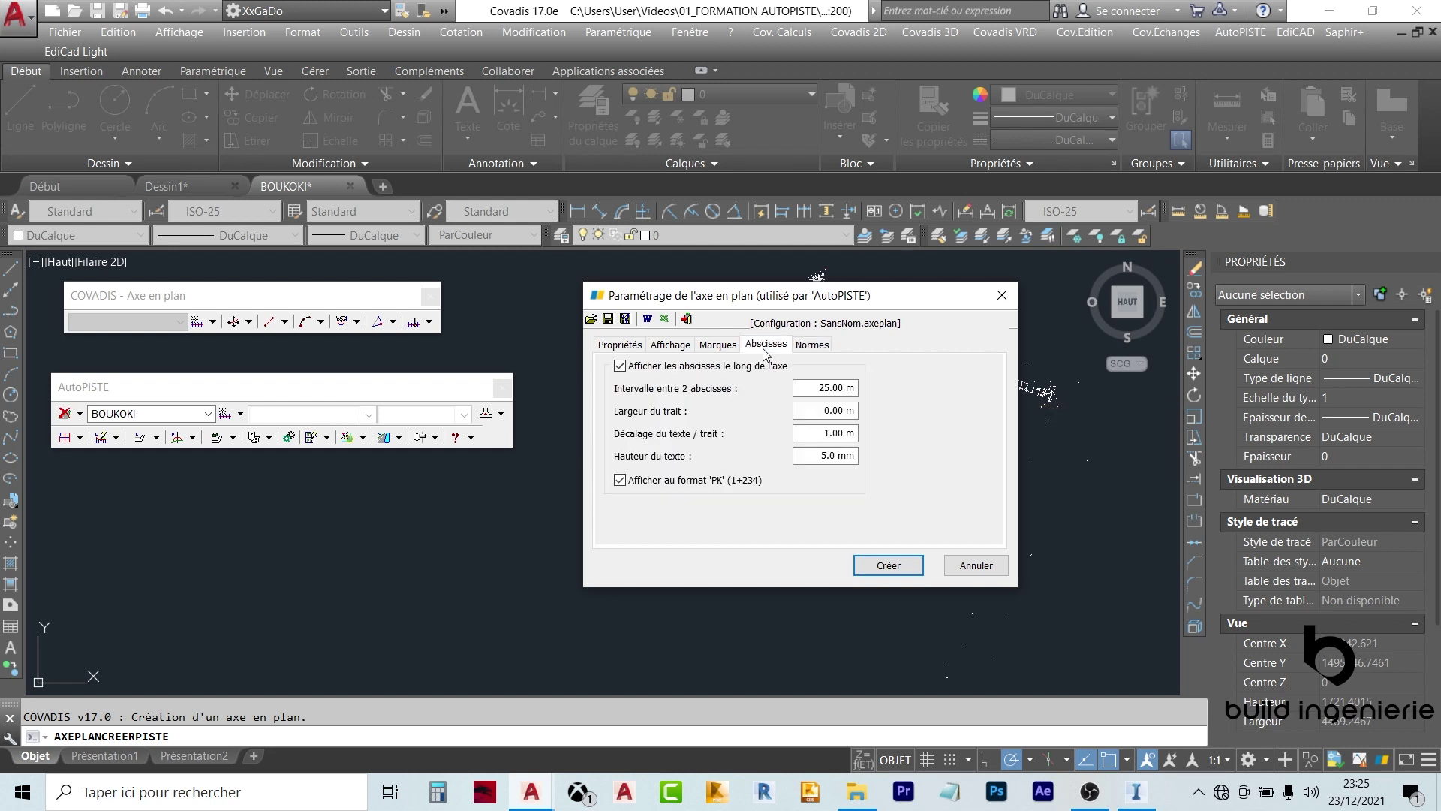
click(725, 347)
click(680, 346)
click(620, 345)
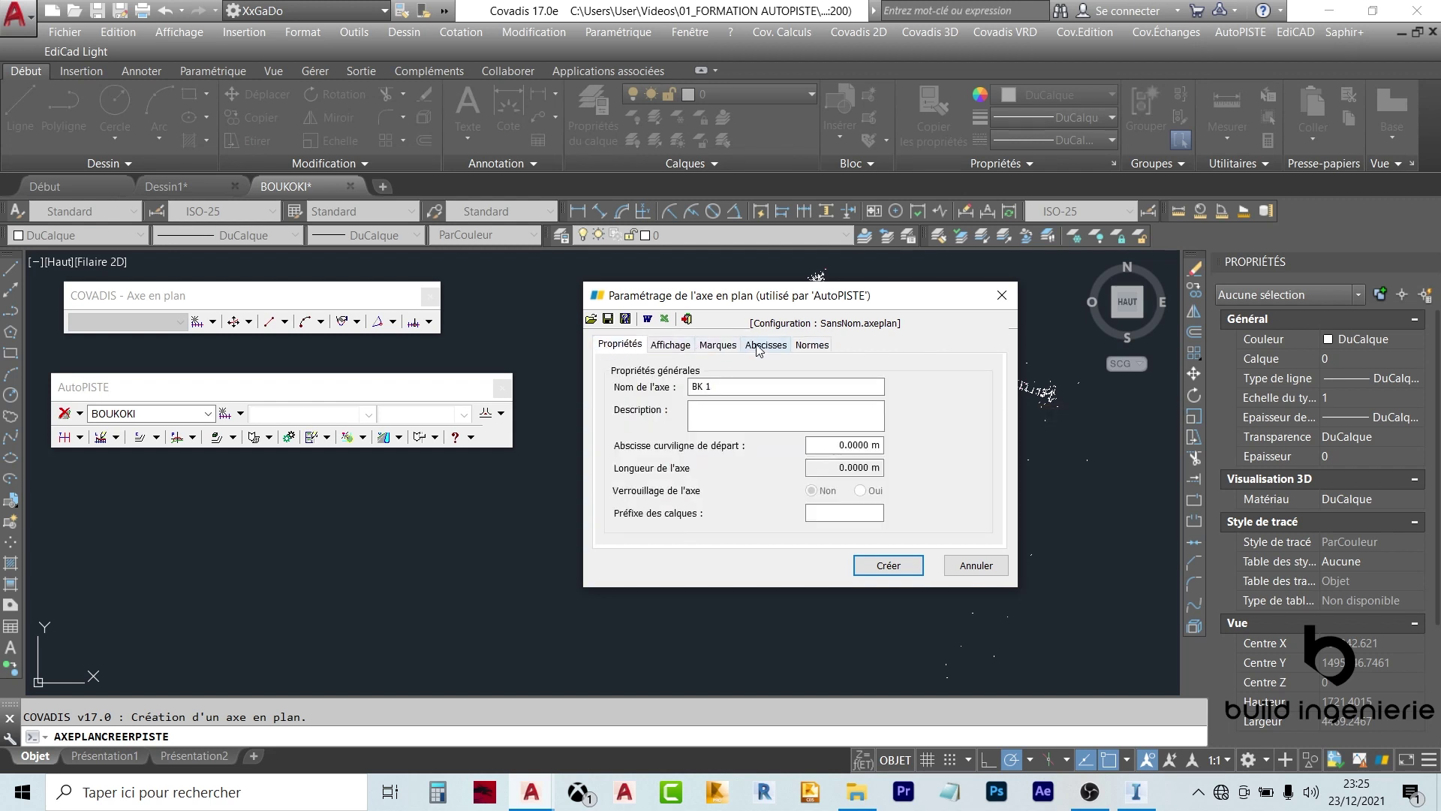
click(811, 346)
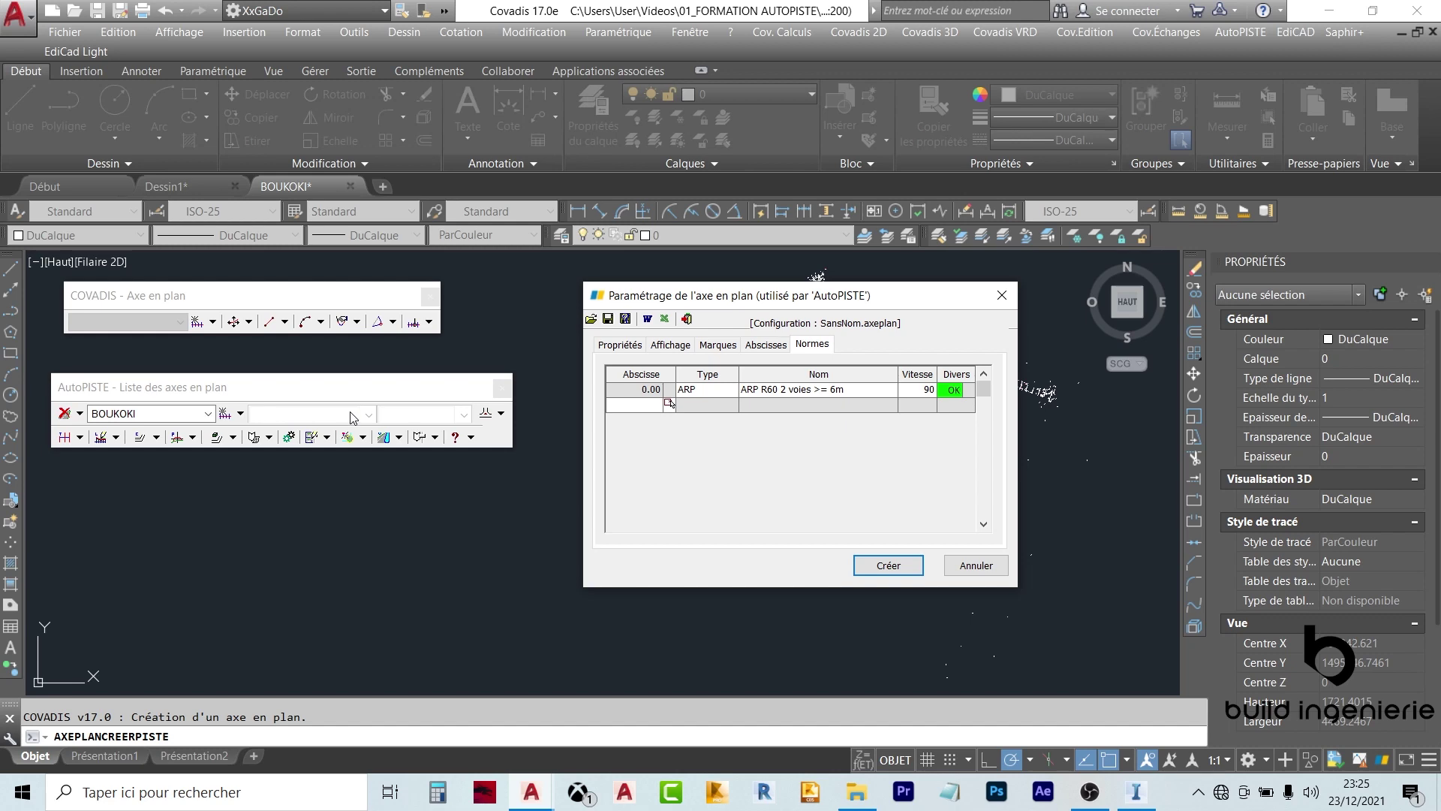
click(891, 565)
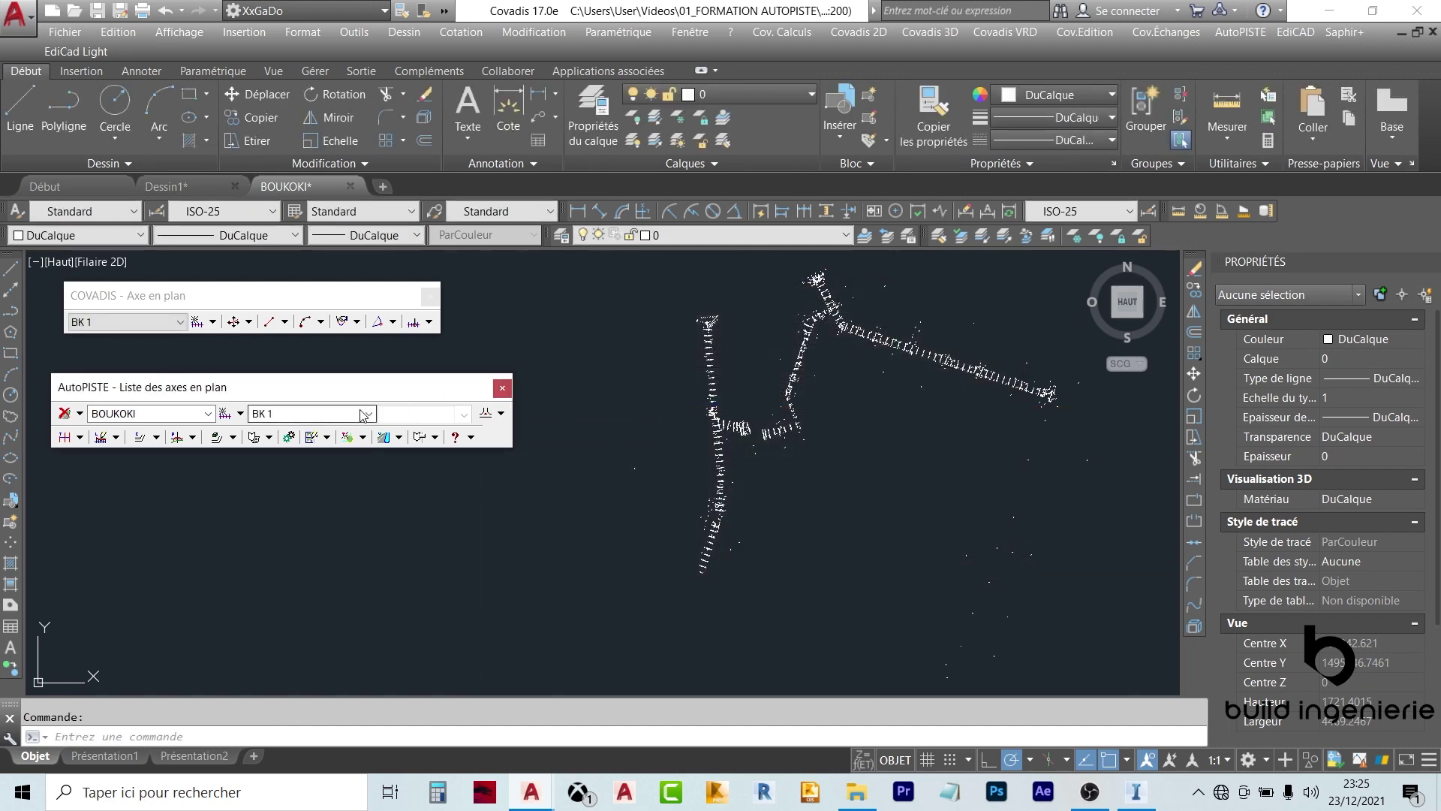
Make BK 1 the current plan axis in the BOUKOKI project.
click(363, 414)
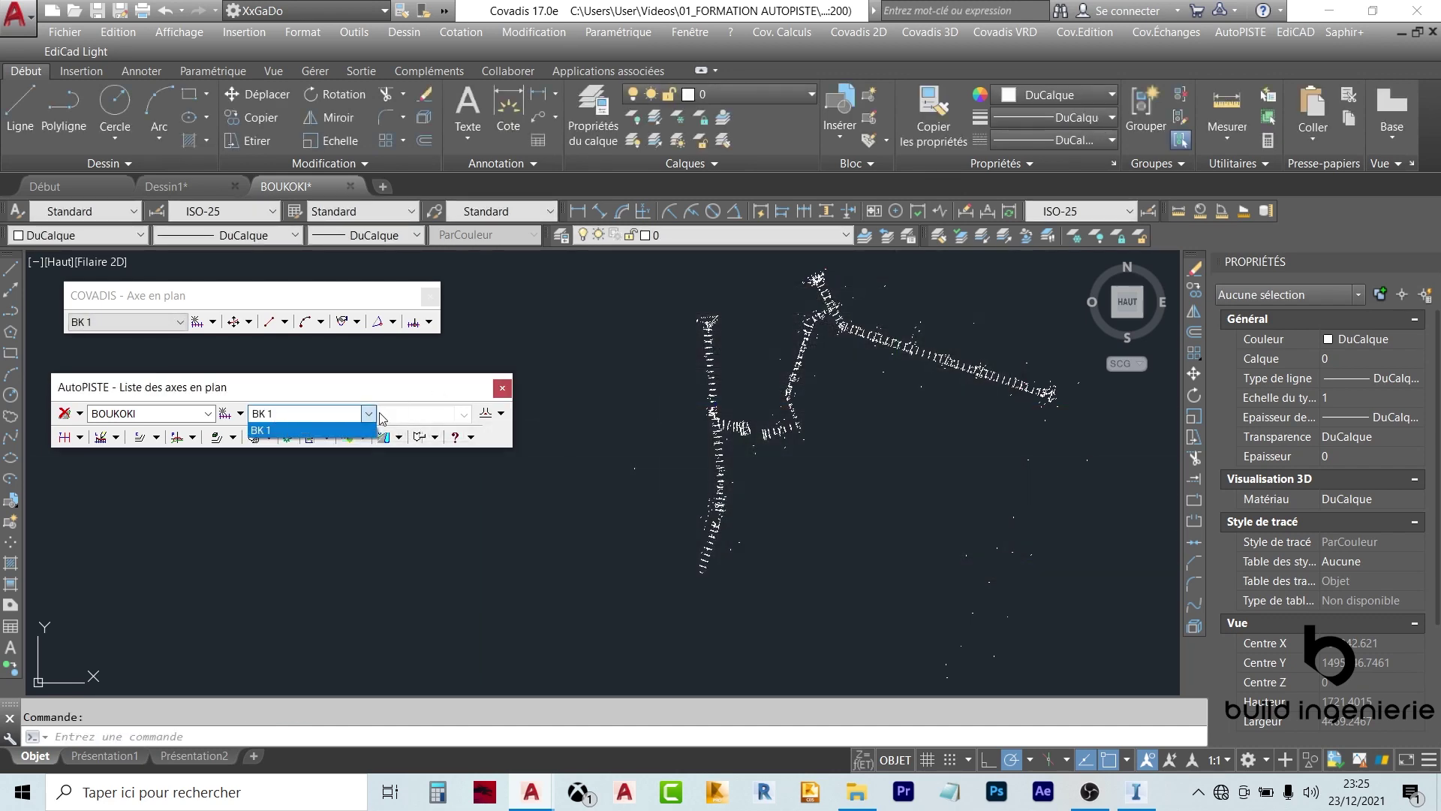
click(285, 429)
click(241, 414)
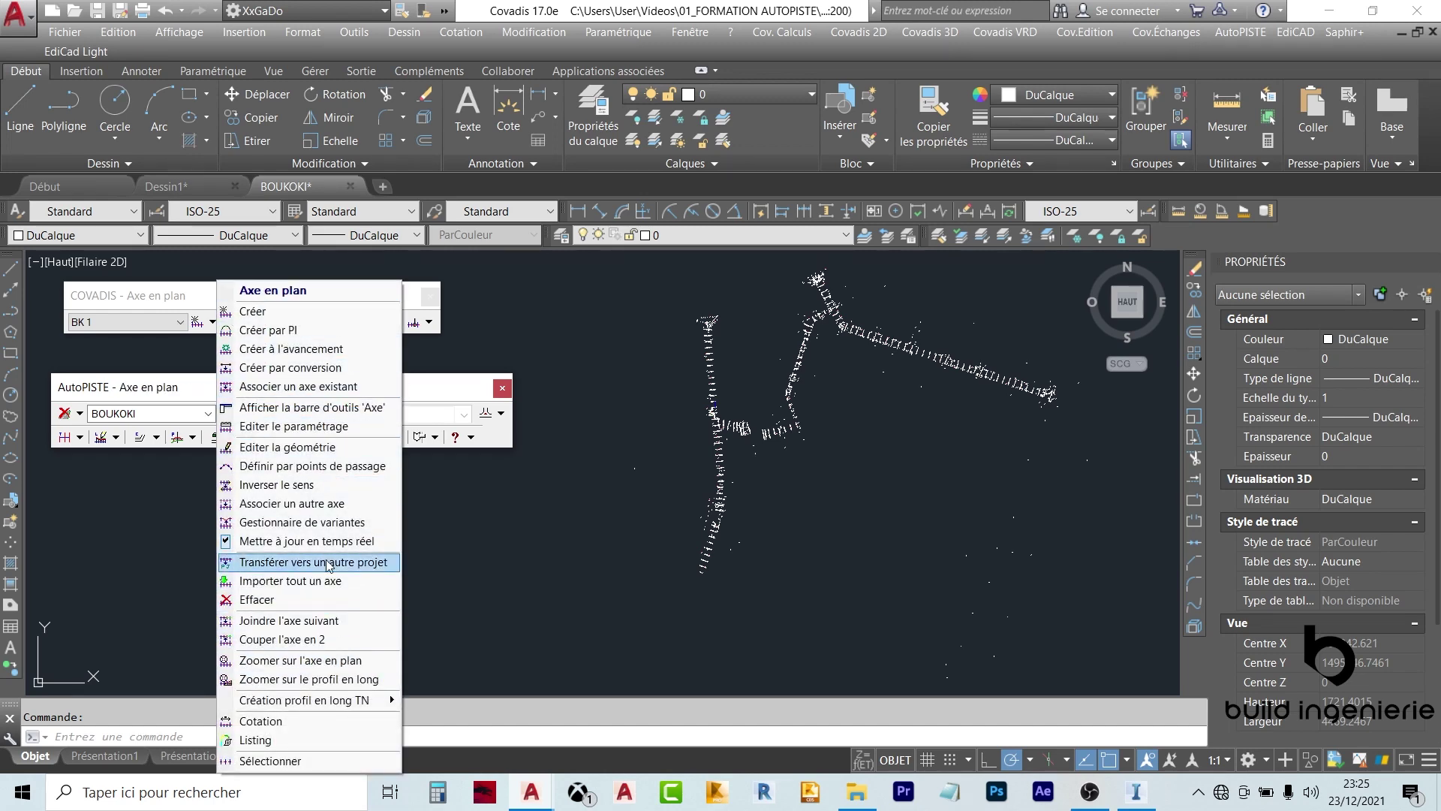
click(361, 425)
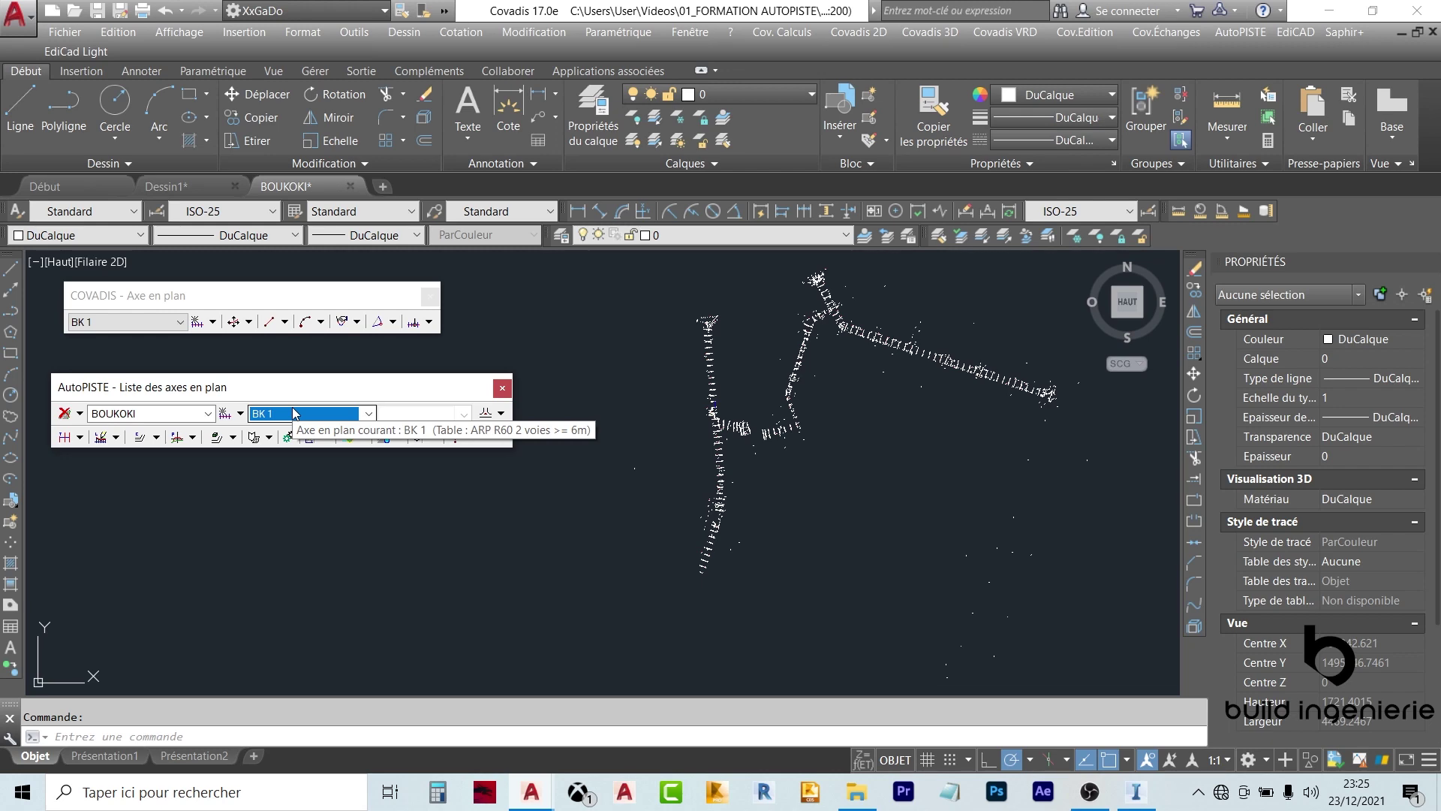
Reopen the settings of axis BK 1 and set its standard type to Aucune.
double_click(294, 413)
click(812, 344)
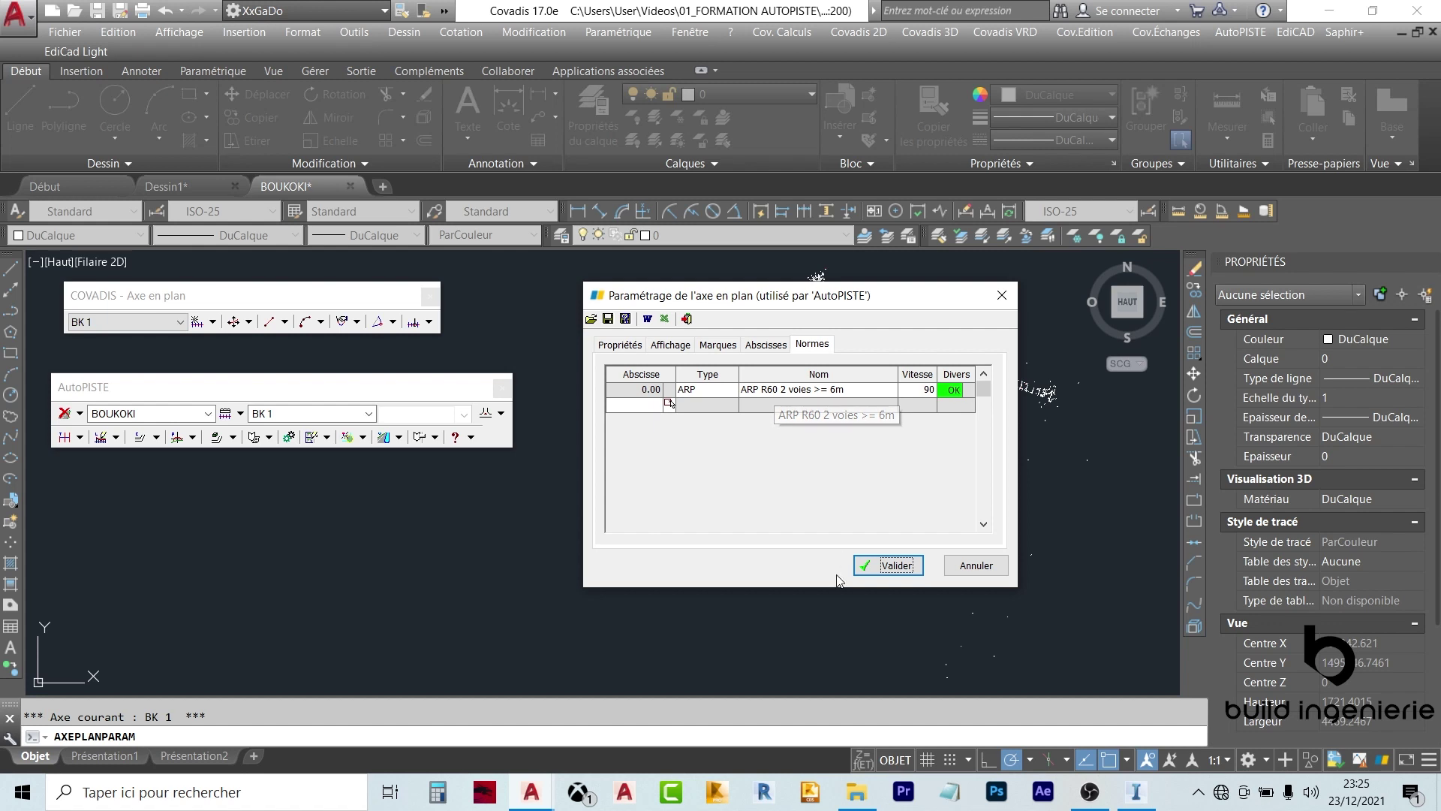
click(713, 389)
click(710, 406)
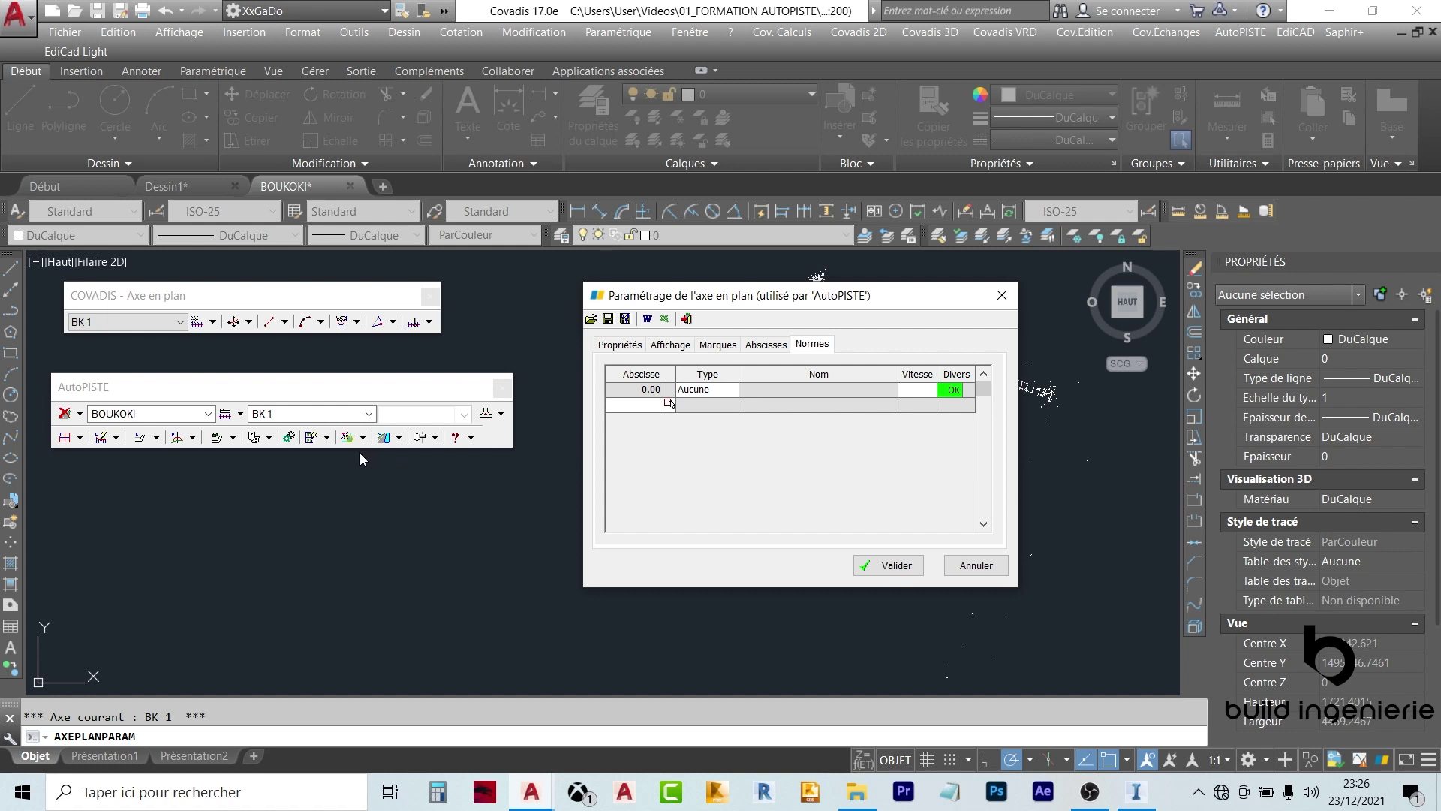
Set BK 1's standard type to ARP with ARP R60 2 voies >= 6m and validate the axis settings.
click(705, 390)
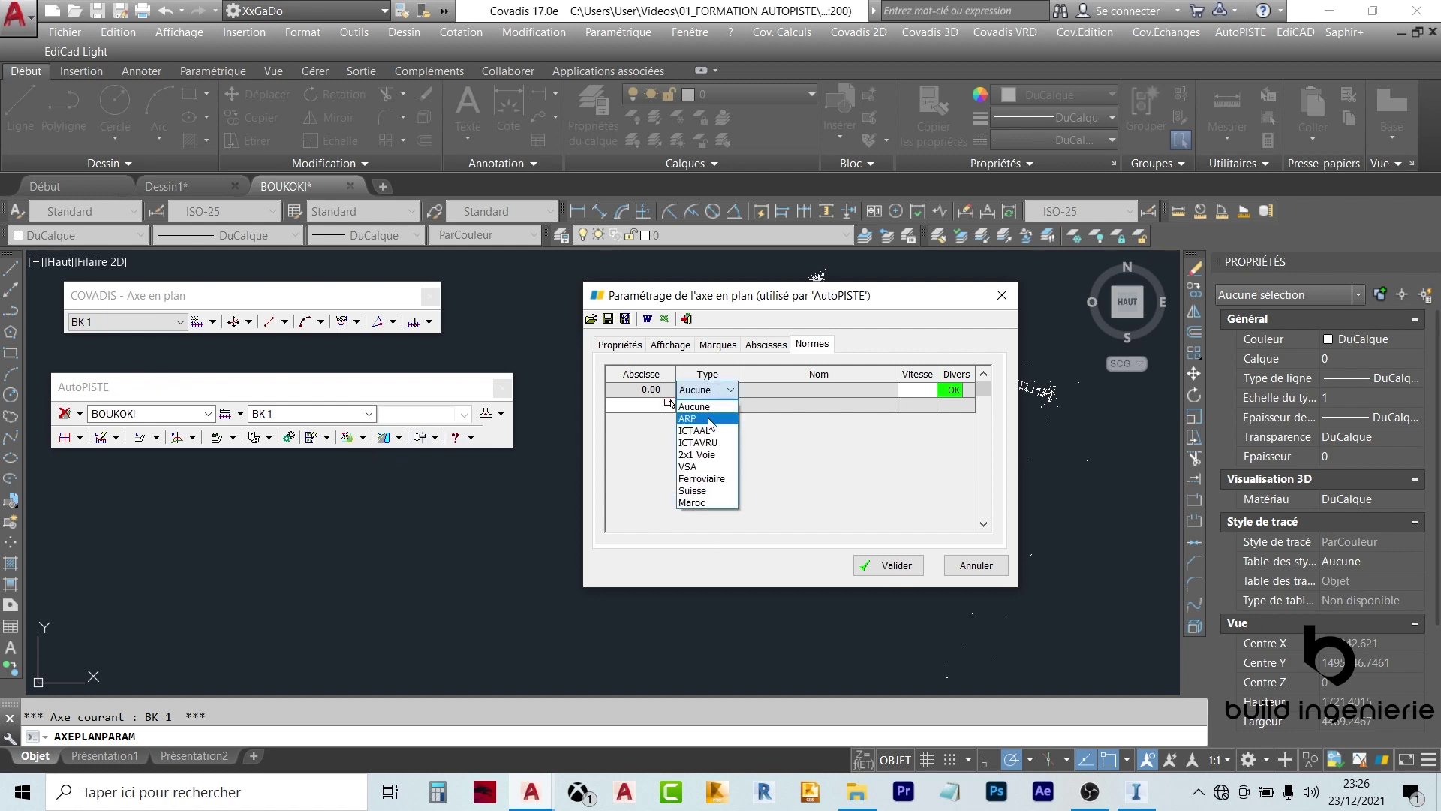
click(710, 419)
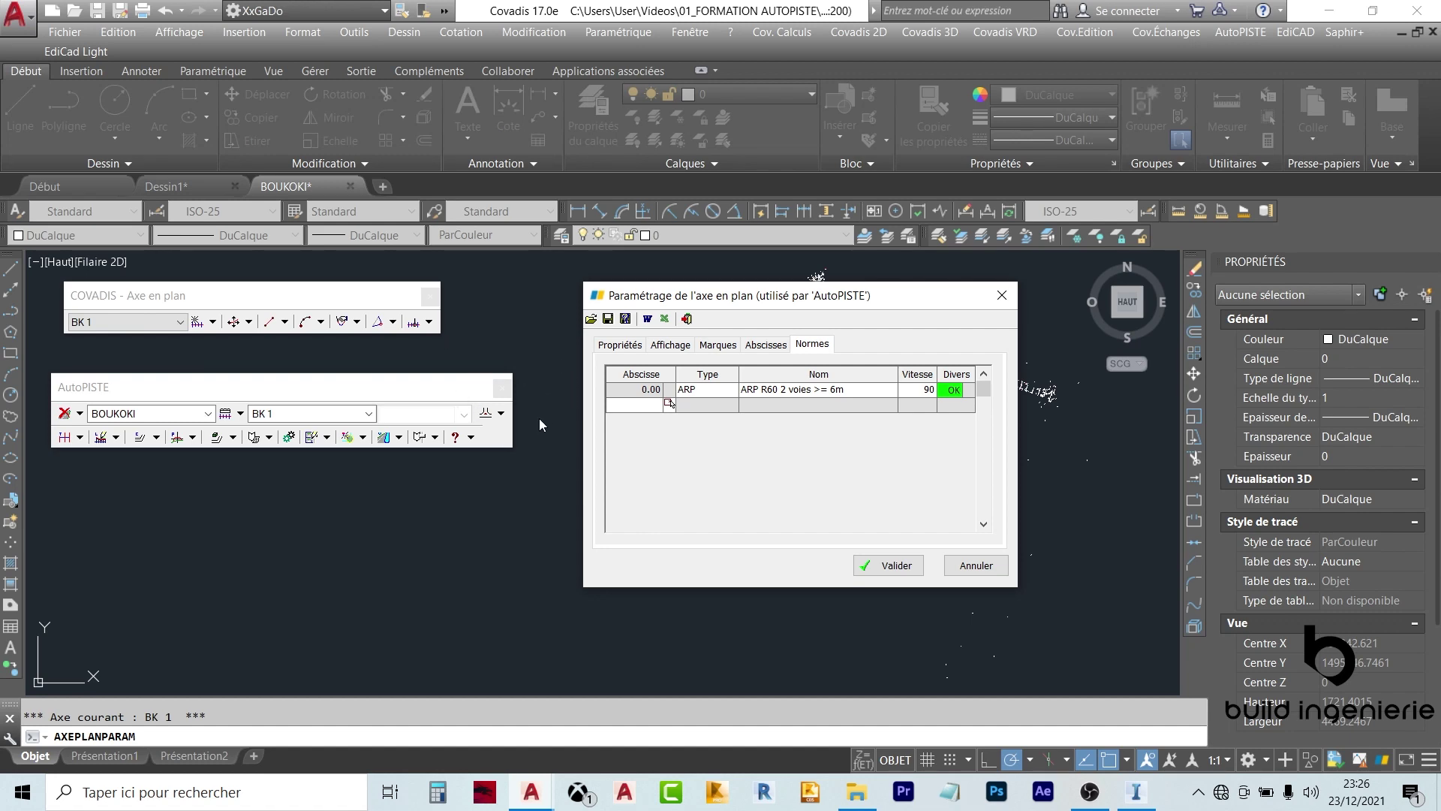
click(888, 562)
Check the project's list of plan axes and the standard attached to the current axis.
click(369, 414)
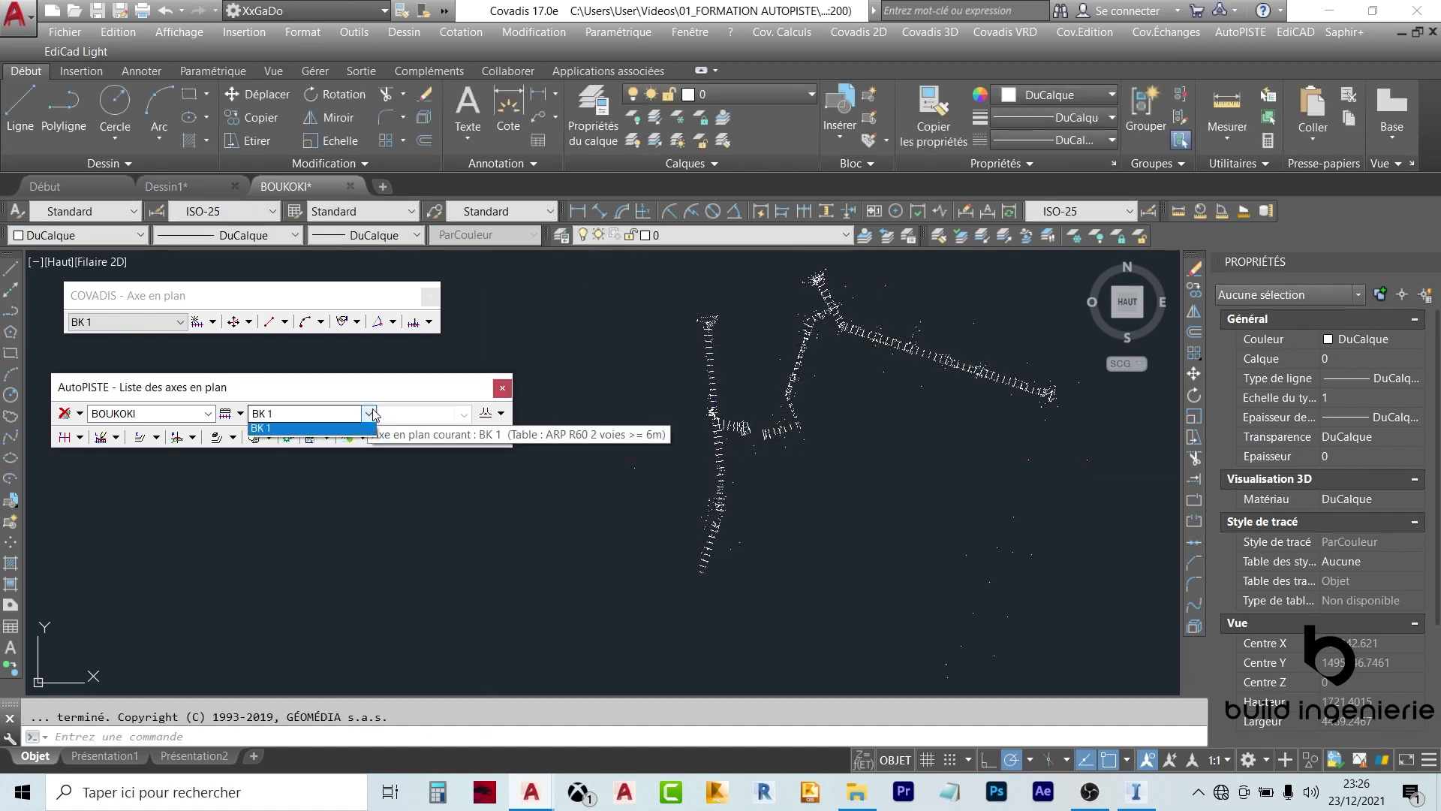
click(370, 414)
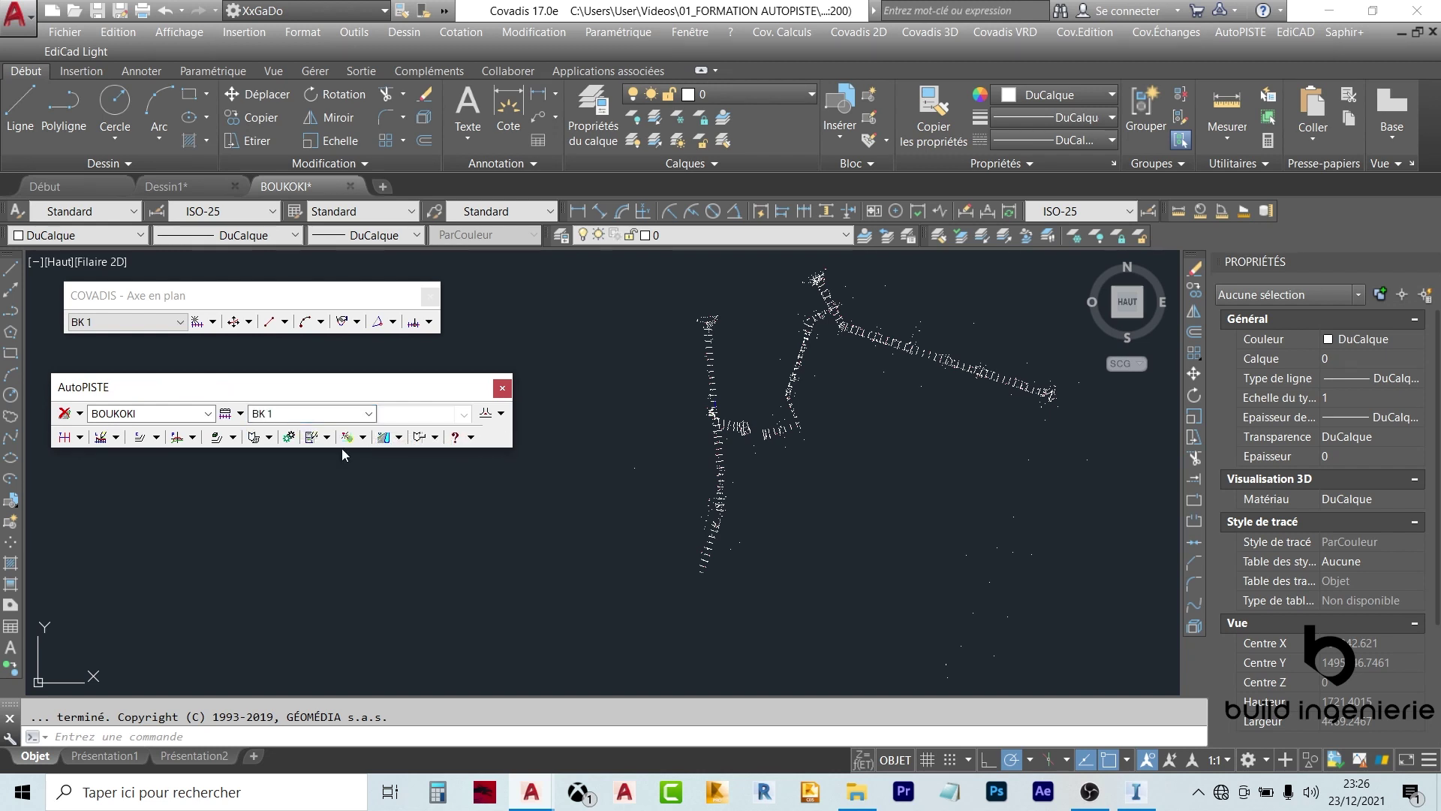
drag(373, 386, 432, 371)
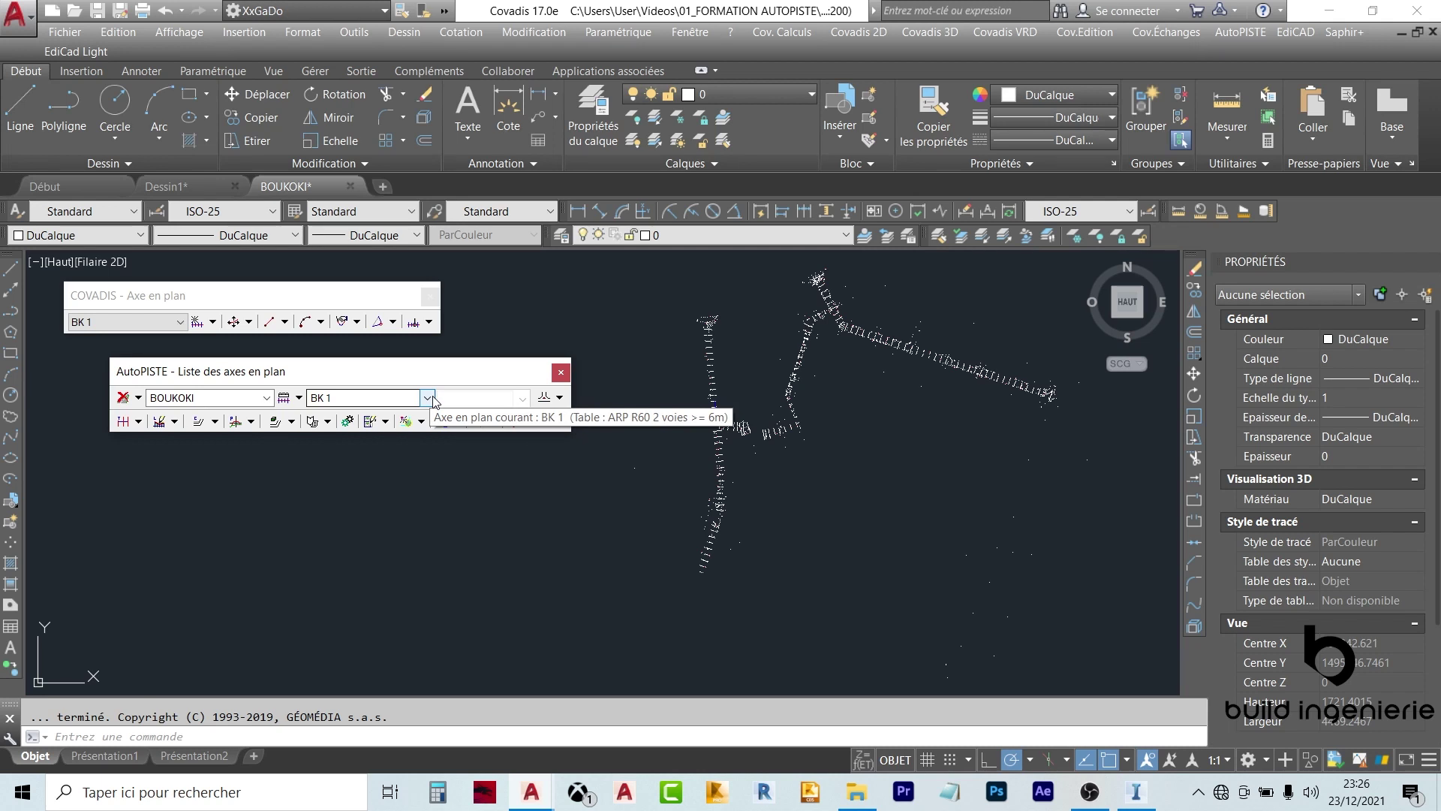
click(428, 398)
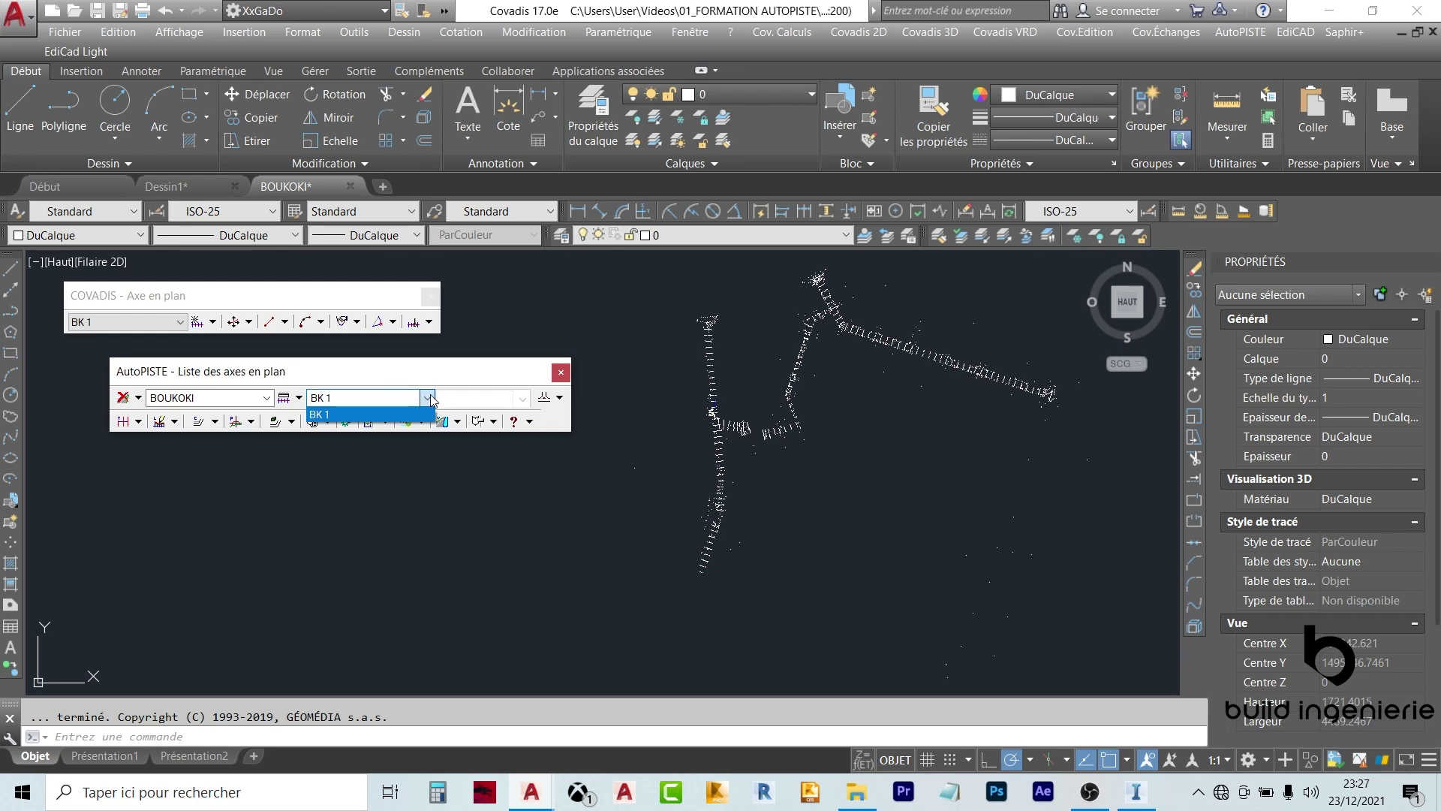
click(429, 398)
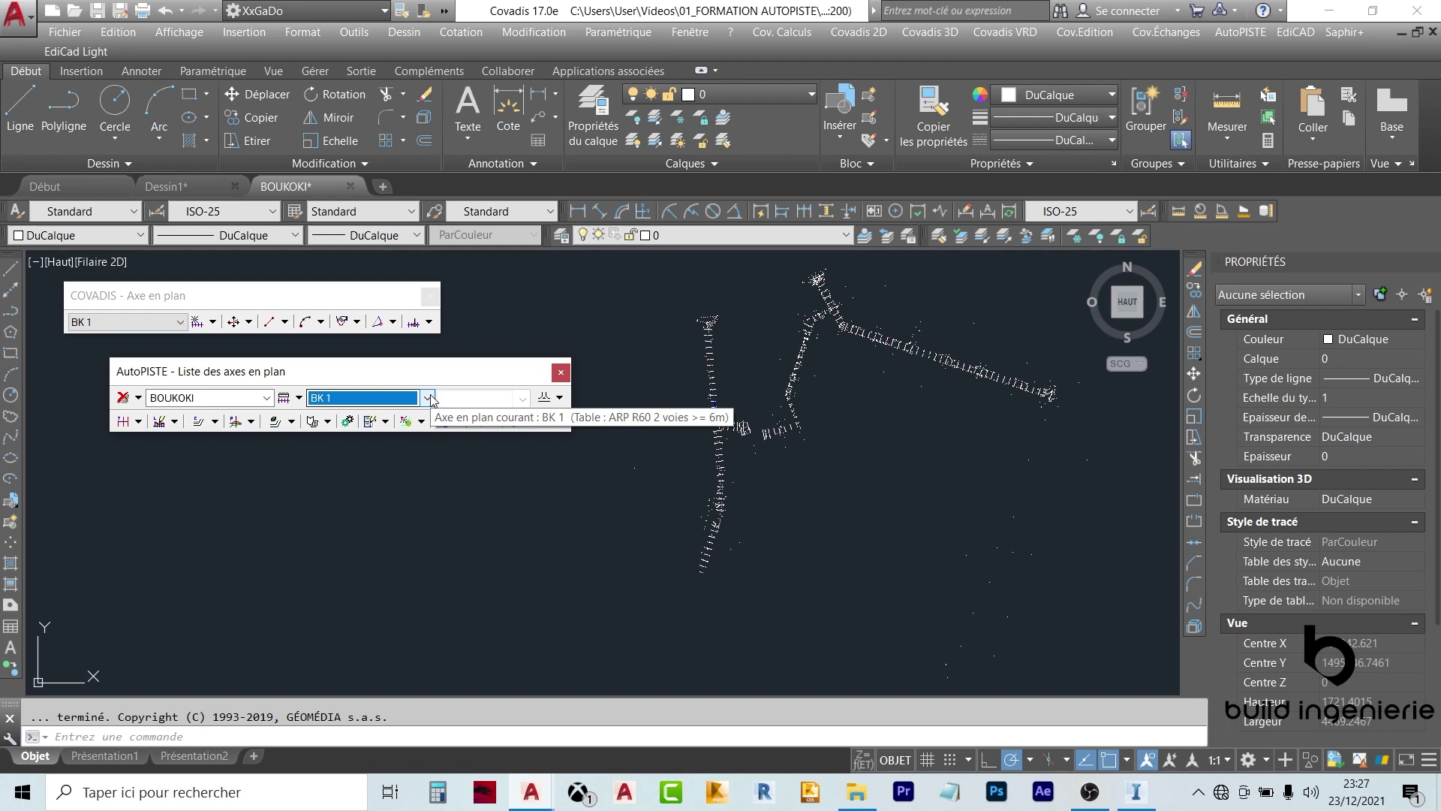